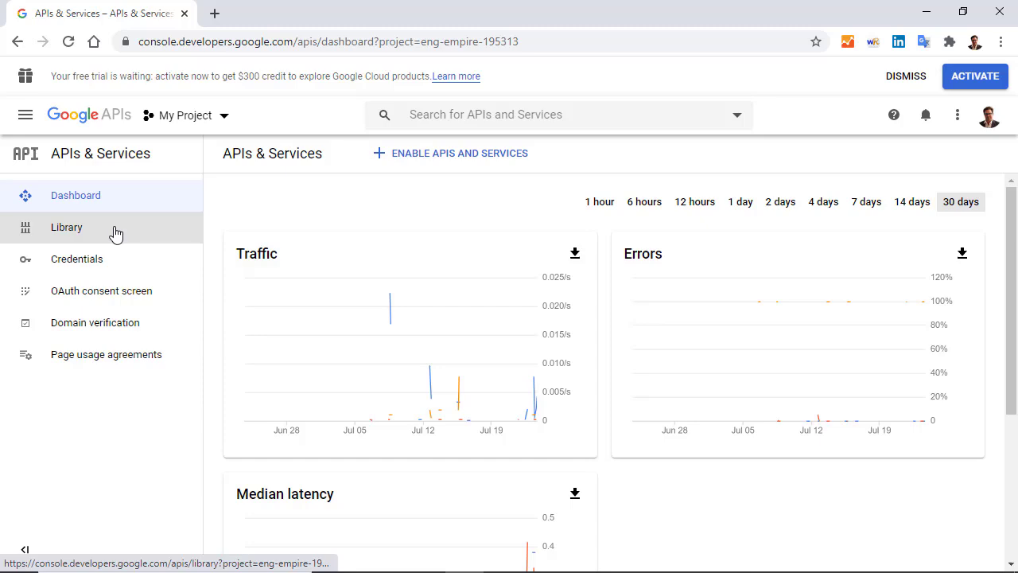
# Step: Open the Geocoding API page from the Maps category of the API Library
pyautogui.click(26, 117)
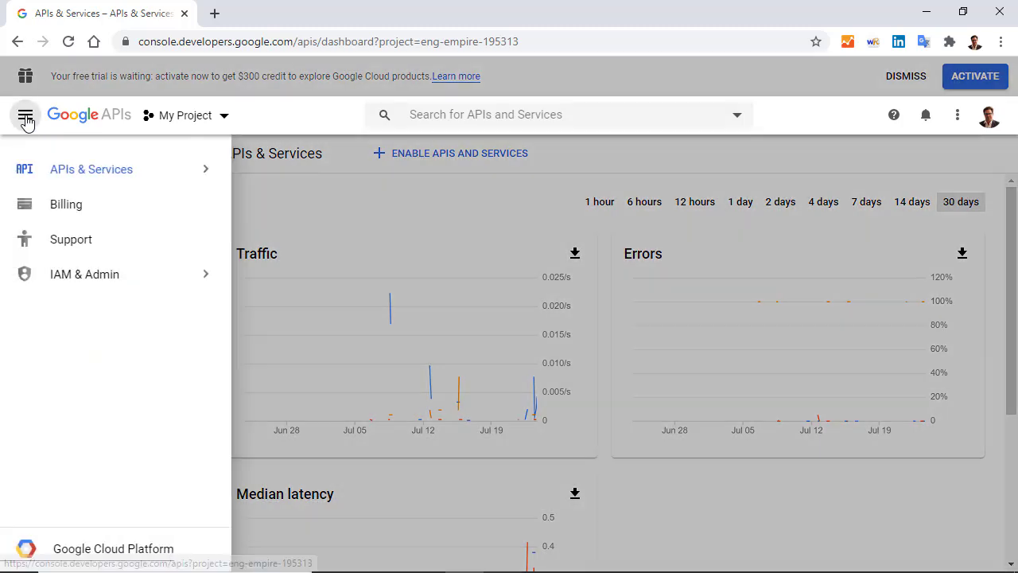
pyautogui.moveTo(91, 169)
pyautogui.click(252, 207)
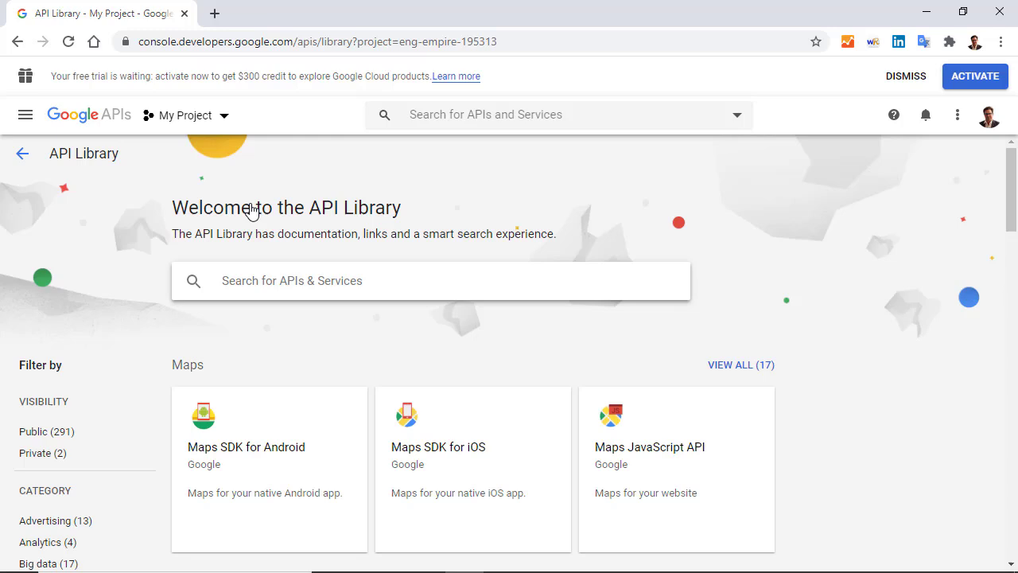
pyautogui.click(732, 366)
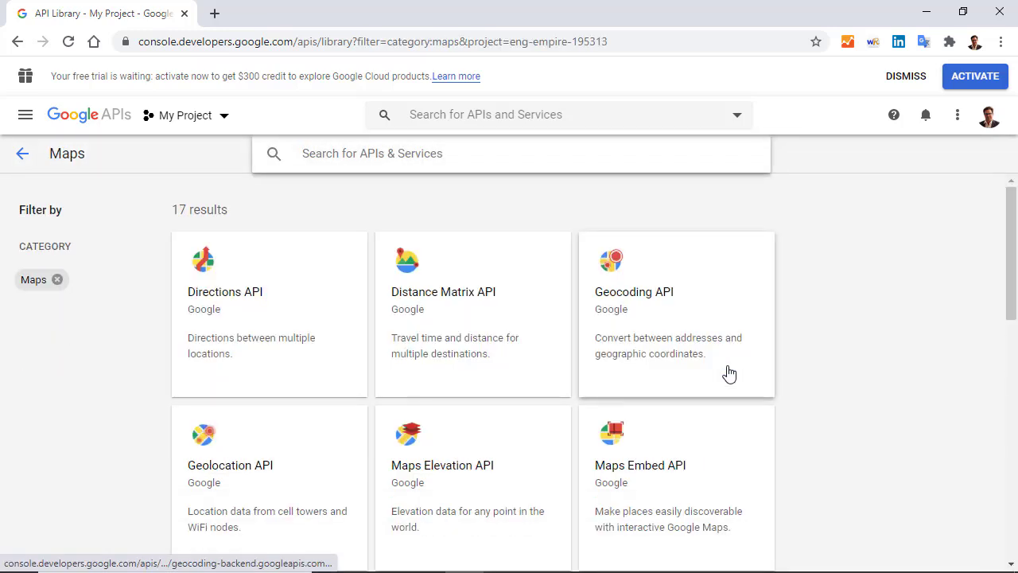
pyautogui.click(657, 328)
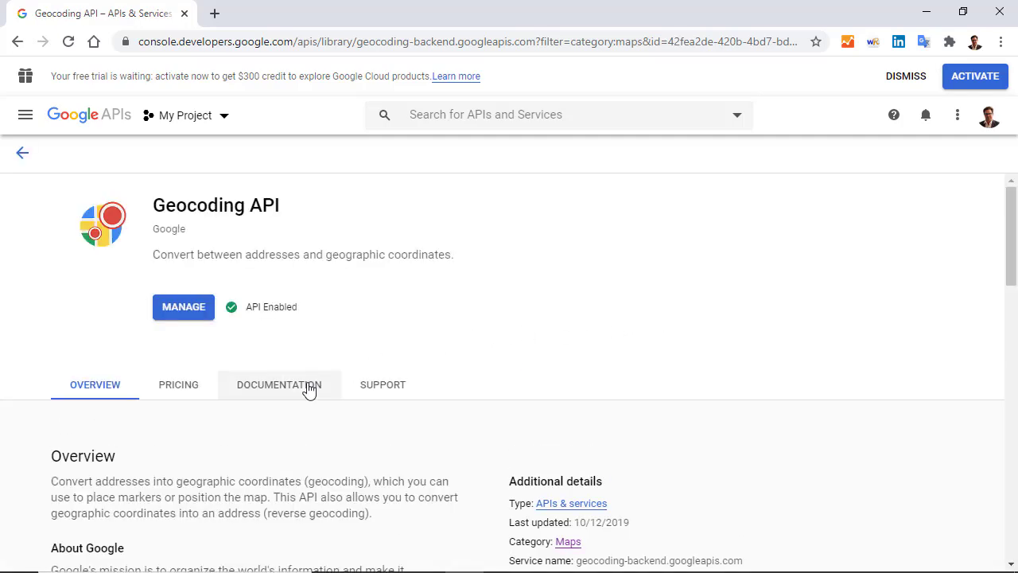
# Step: Copy the example reverse geocoding request from the Geocoding API documentation and load it in a new browser tab
pyautogui.click(309, 389)
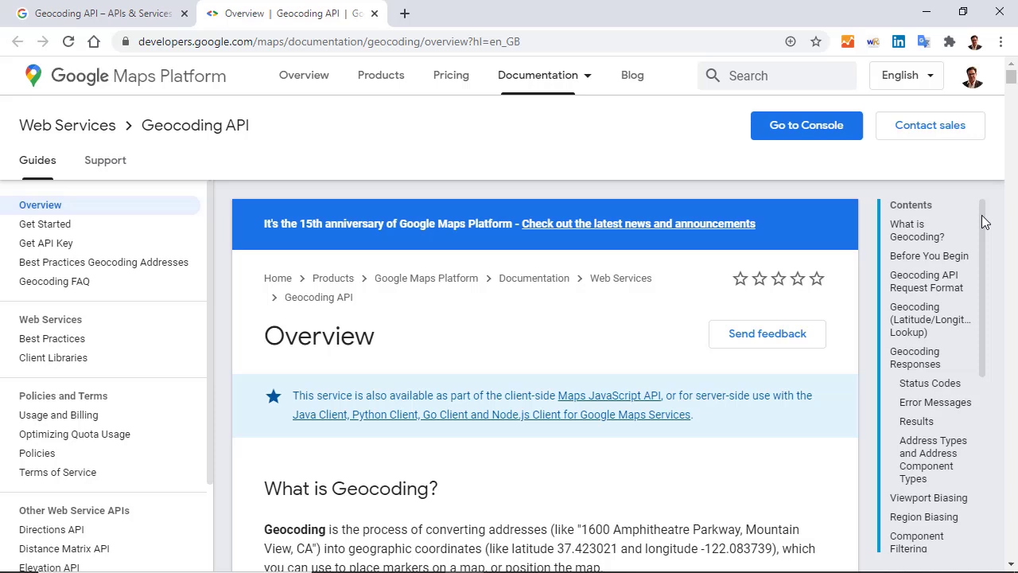
pyautogui.moveTo(982, 216); pyautogui.dragTo(994, 373)
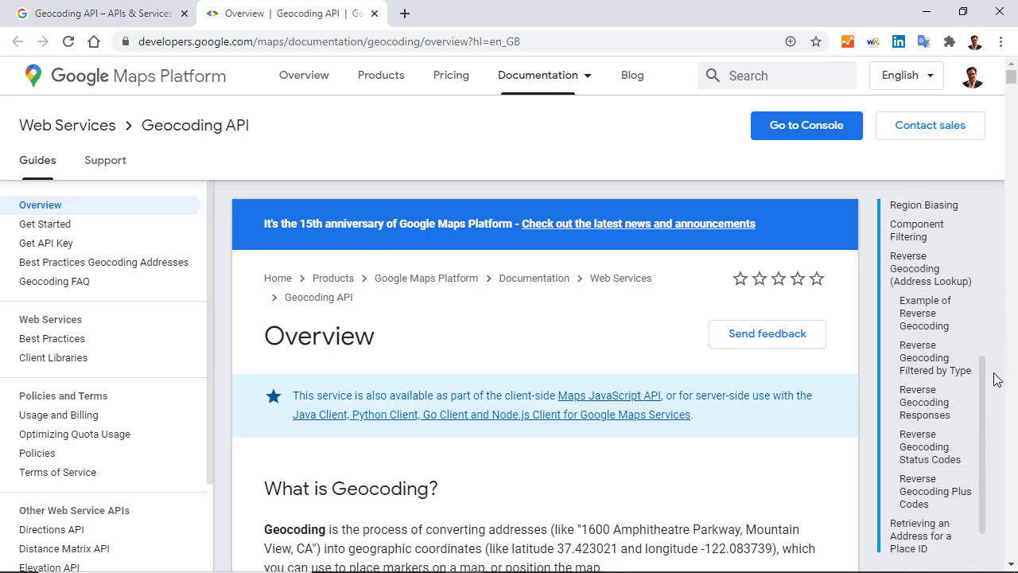
pyautogui.click(921, 321)
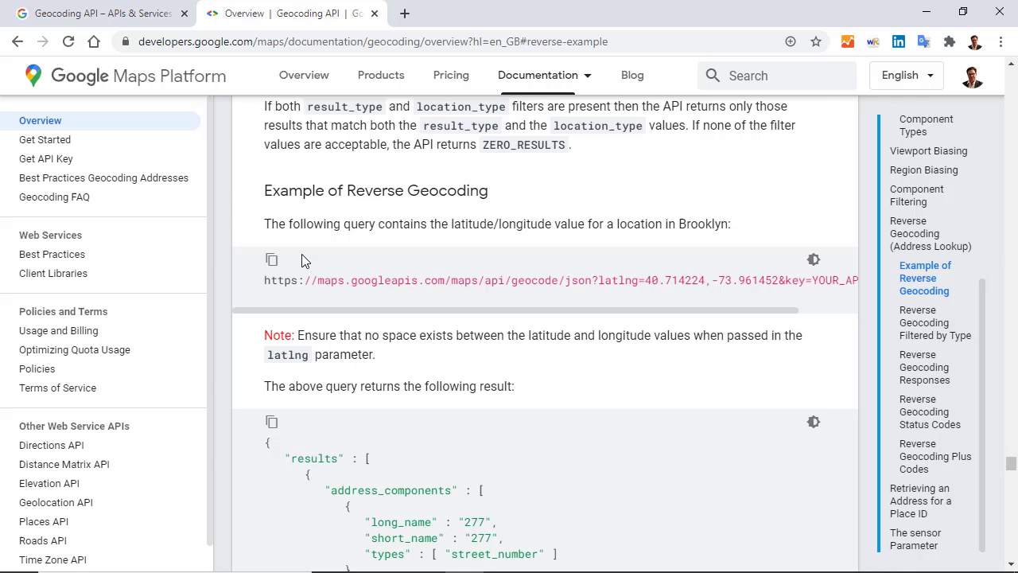
pyautogui.click(272, 262)
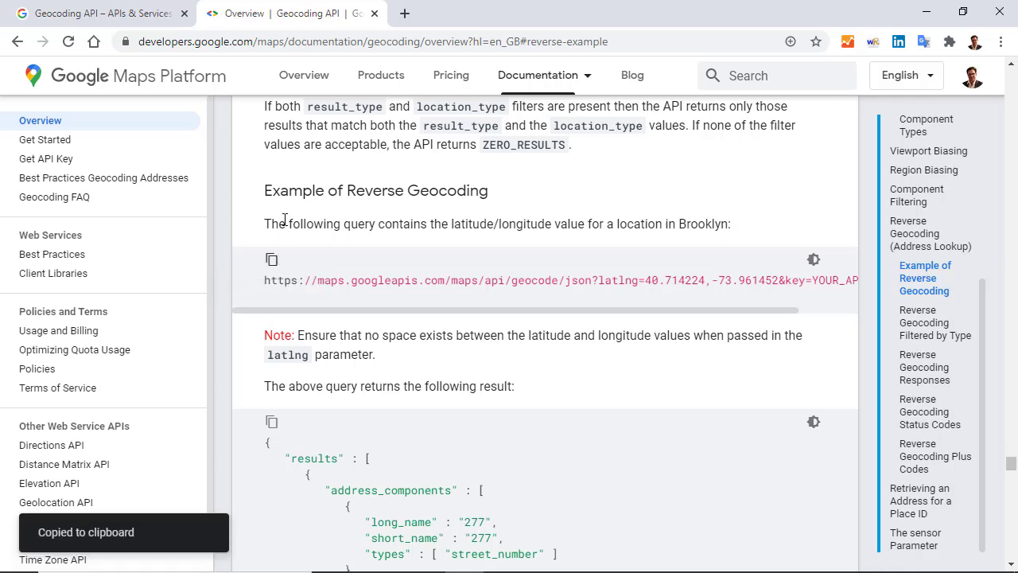
pyautogui.click(404, 13)
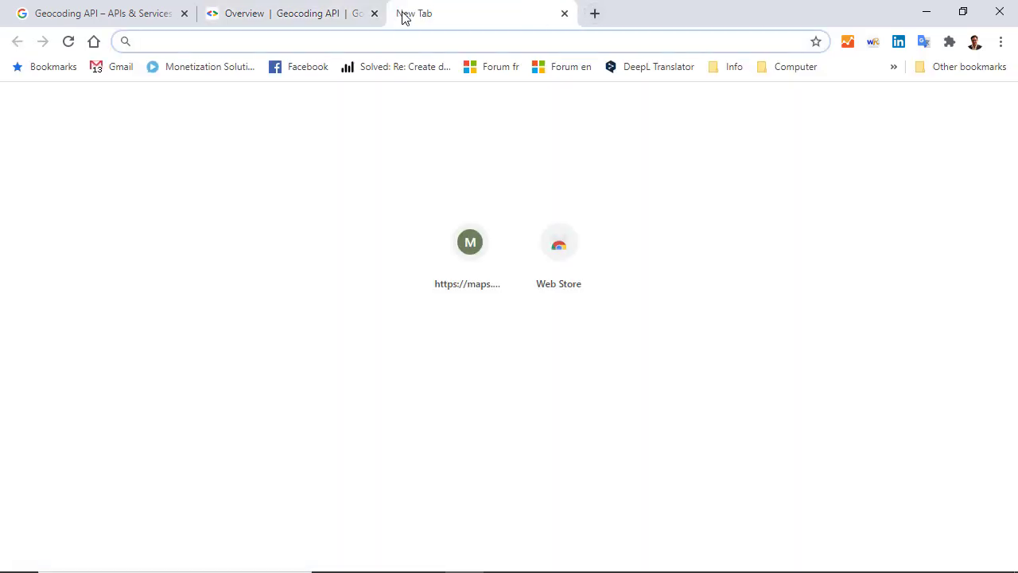
pyautogui.hotkey('ctrl', 'v')
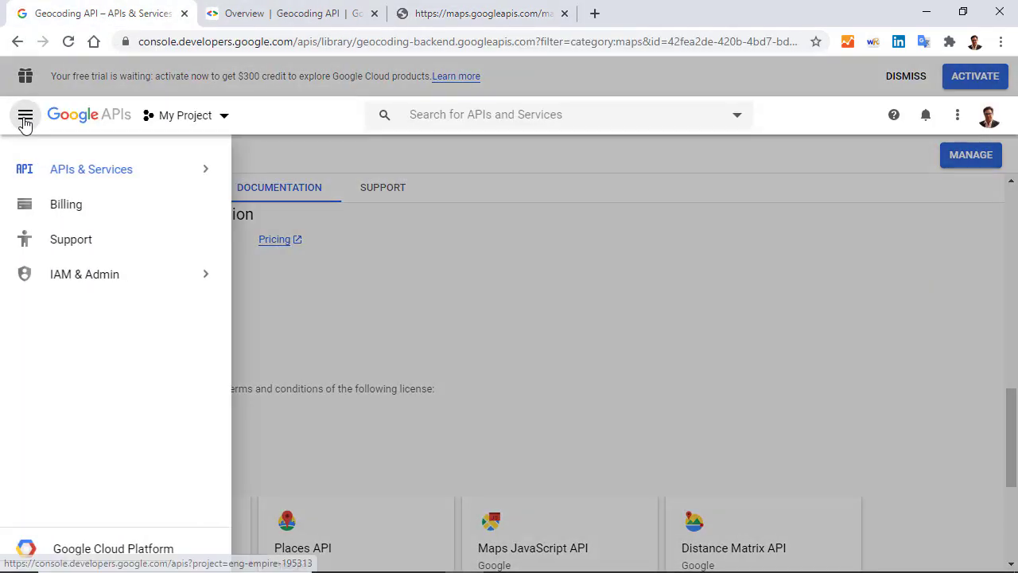
# Step: Copy the project's API key from the credentials page and run the geocoding request with it in place of YOUR_API_KEY
pyautogui.moveTo(86, 171)
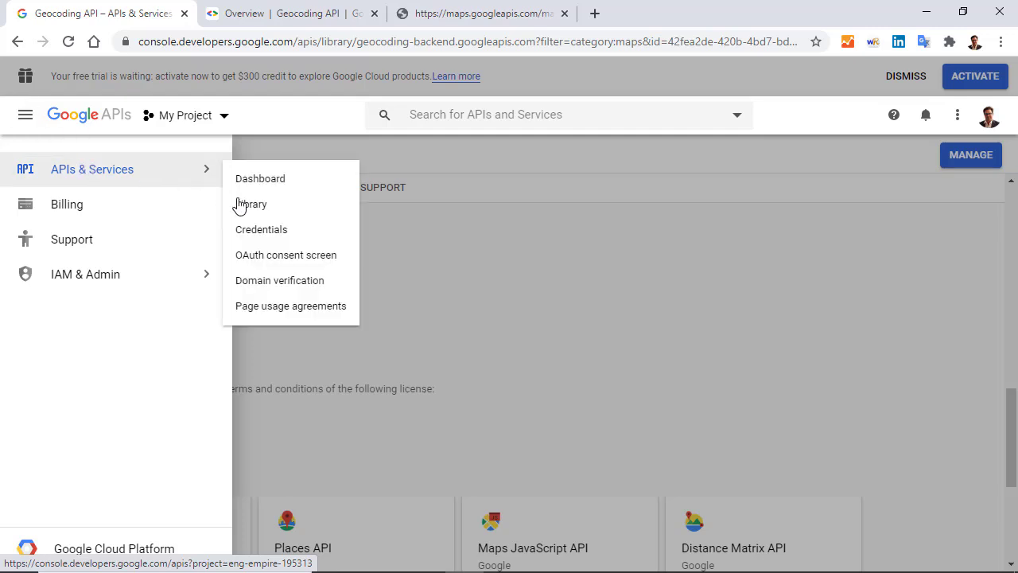
pyautogui.click(258, 230)
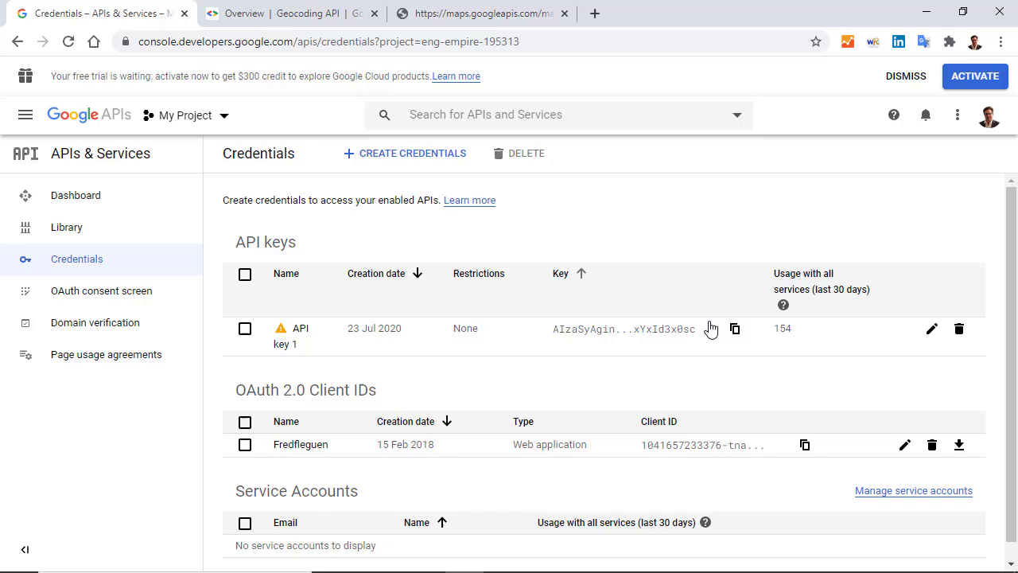
pyautogui.click(735, 332)
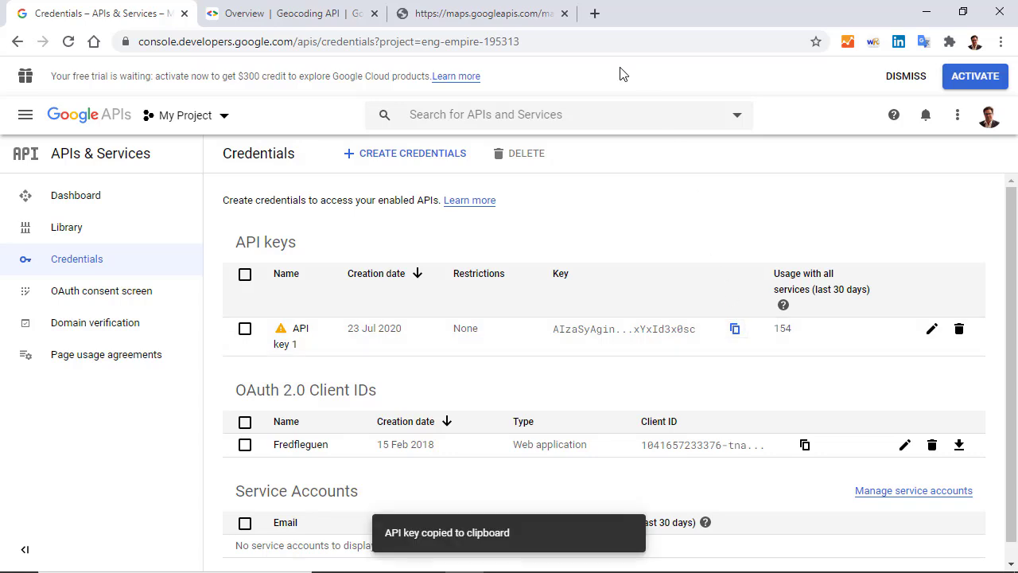
pyautogui.click(527, 14)
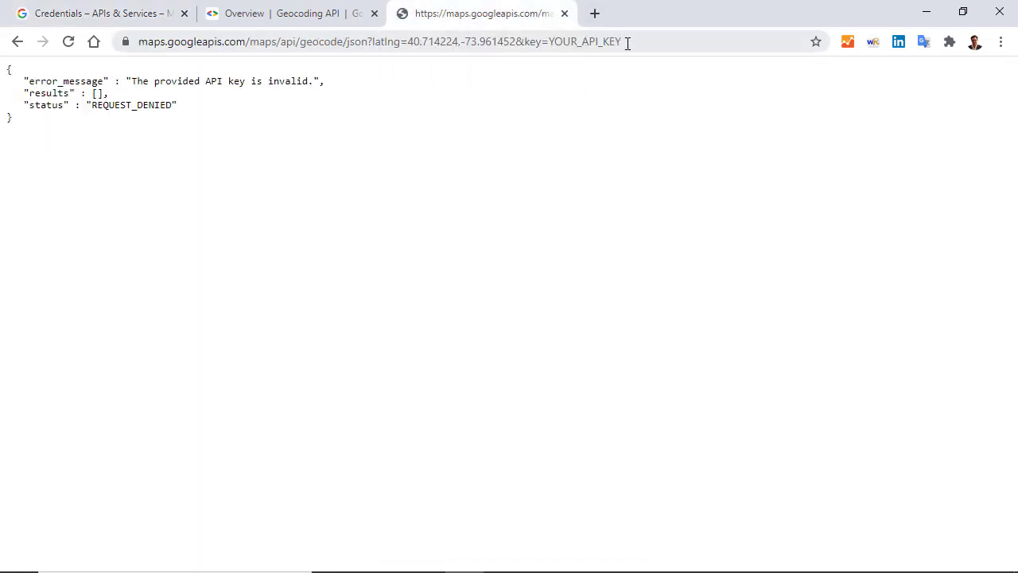
pyautogui.moveTo(628, 41); pyautogui.dragTo(549, 40)
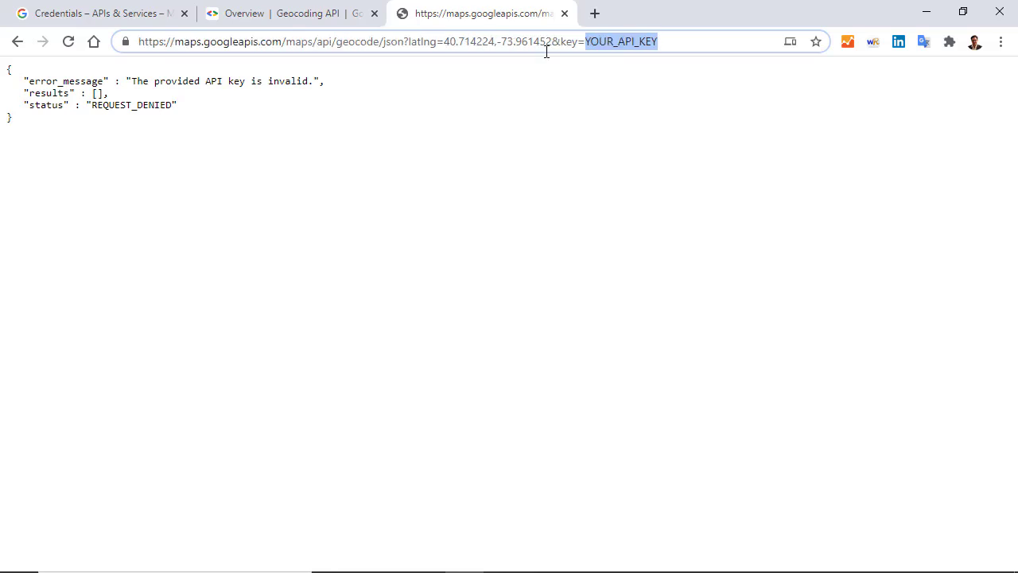
pyautogui.hotkey('ctrl', 'v')
pyautogui.press('Return')
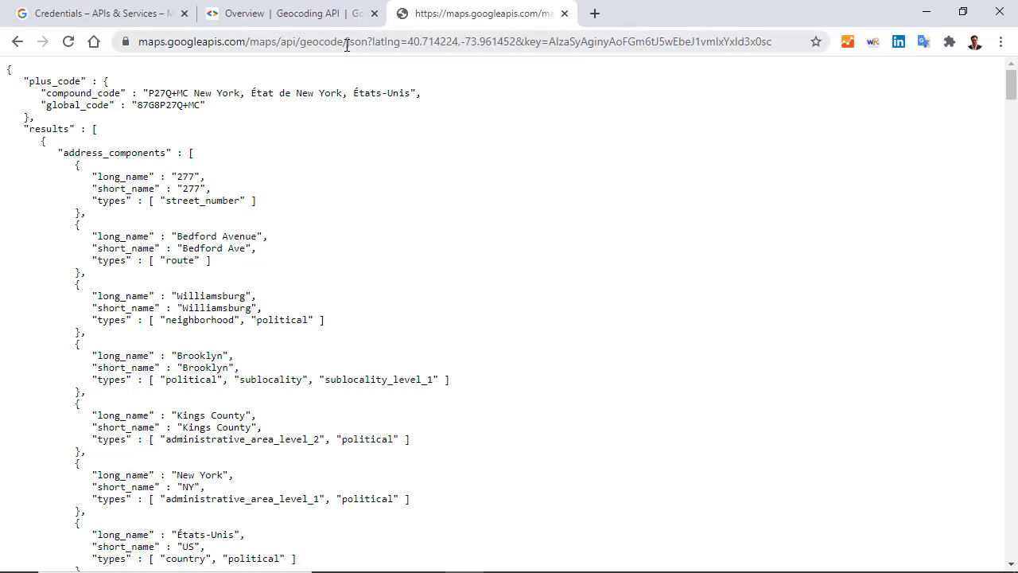
# Step: Change the request's output format from json to xml in the URL and load the XML response
pyautogui.moveTo(347, 42); pyautogui.dragTo(368, 45)
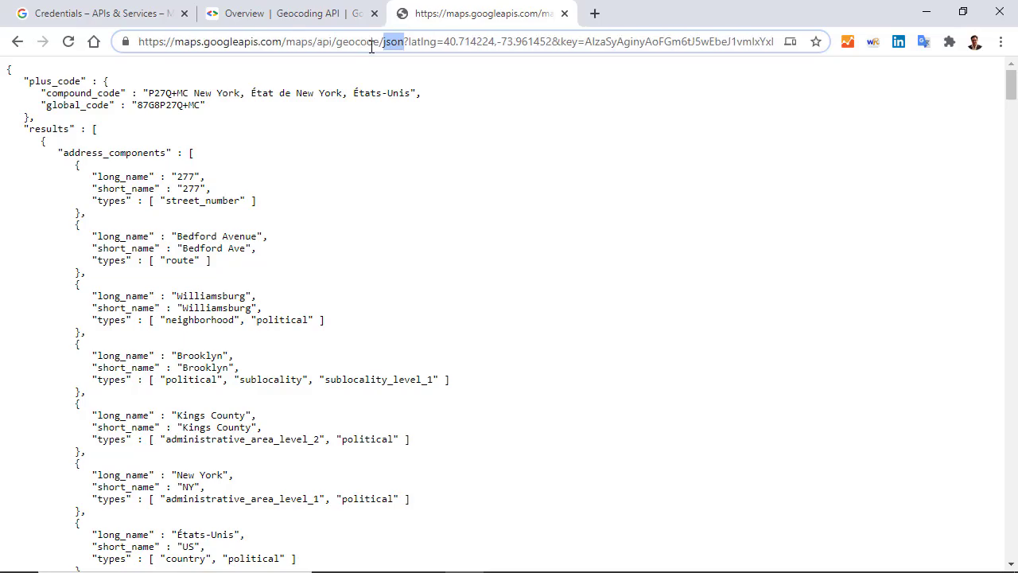
pyautogui.write('xml')
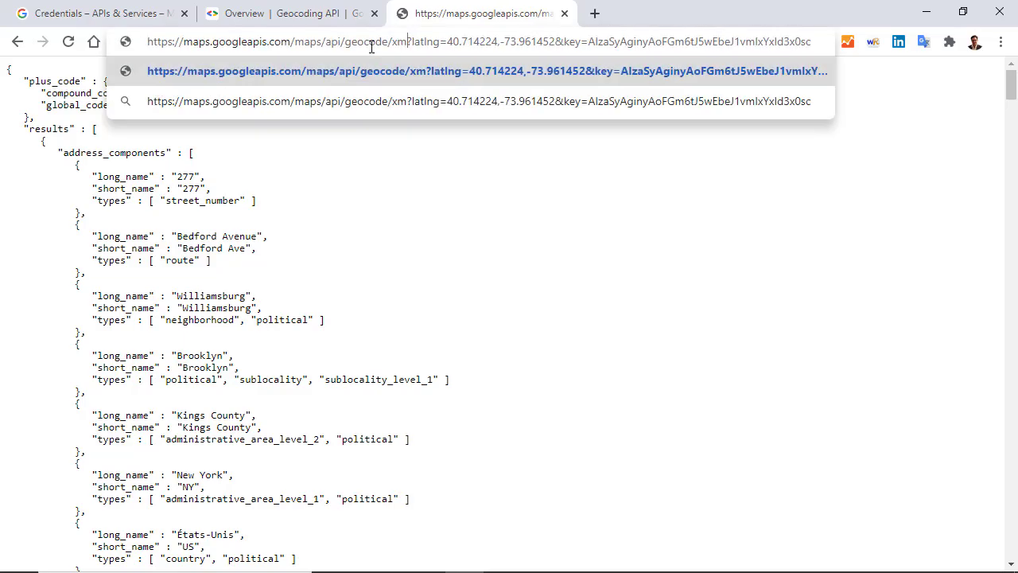
pyautogui.press('Return')
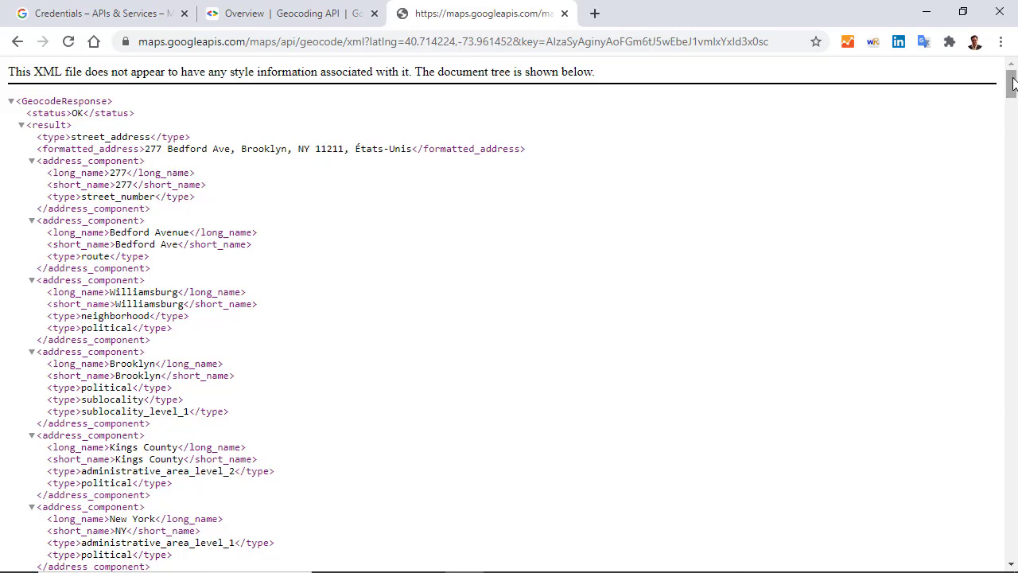
pyautogui.moveTo(1013, 82)
pyautogui.mouseDown()
pyautogui.moveTo(1013, 273)
pyautogui.moveTo(1013, 80)
pyautogui.mouseUp()
# Step: Copy the full XML request URL, including its API key, into cell F1 of the GPS to Adresse sheet in Excel
pyautogui.click(407, 46)
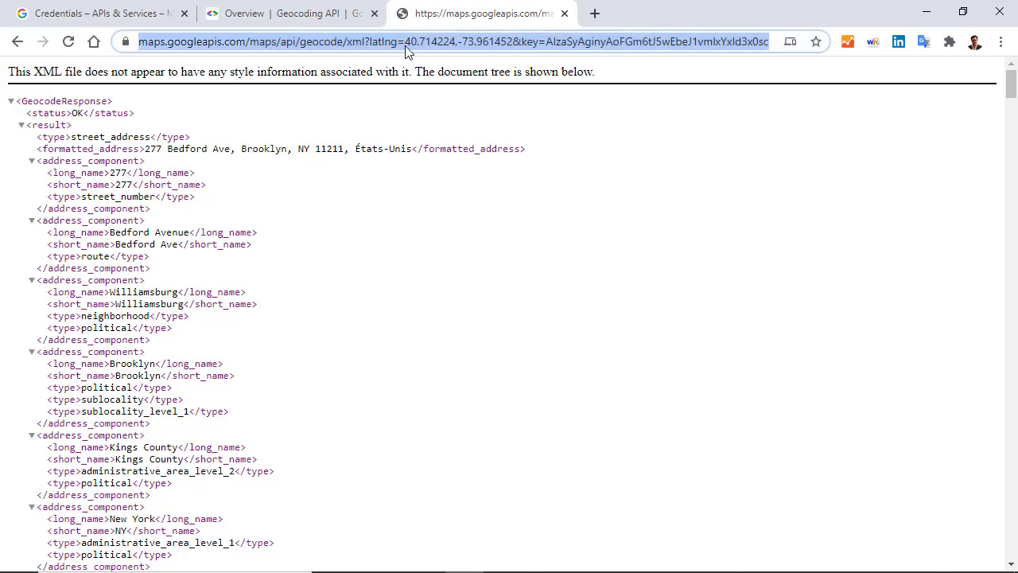
pyautogui.click(411, 185)
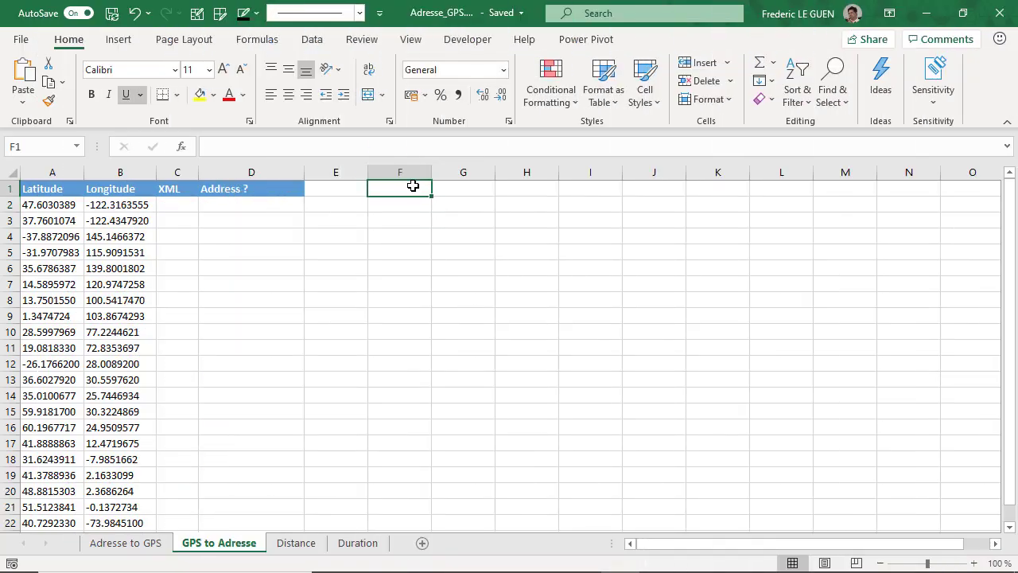
pyautogui.hotkey('ctrl', 'v')
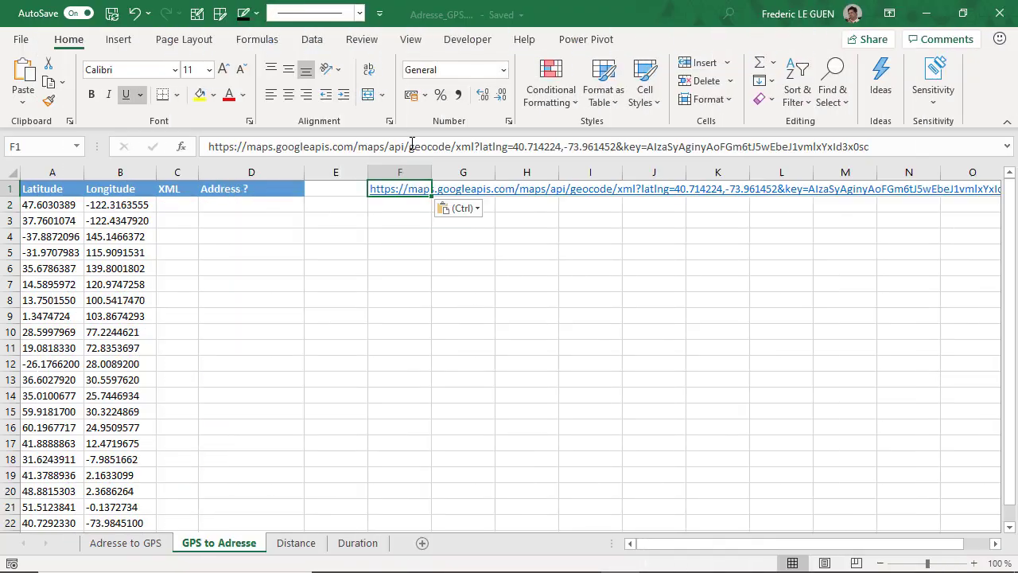
pyautogui.press('Return')
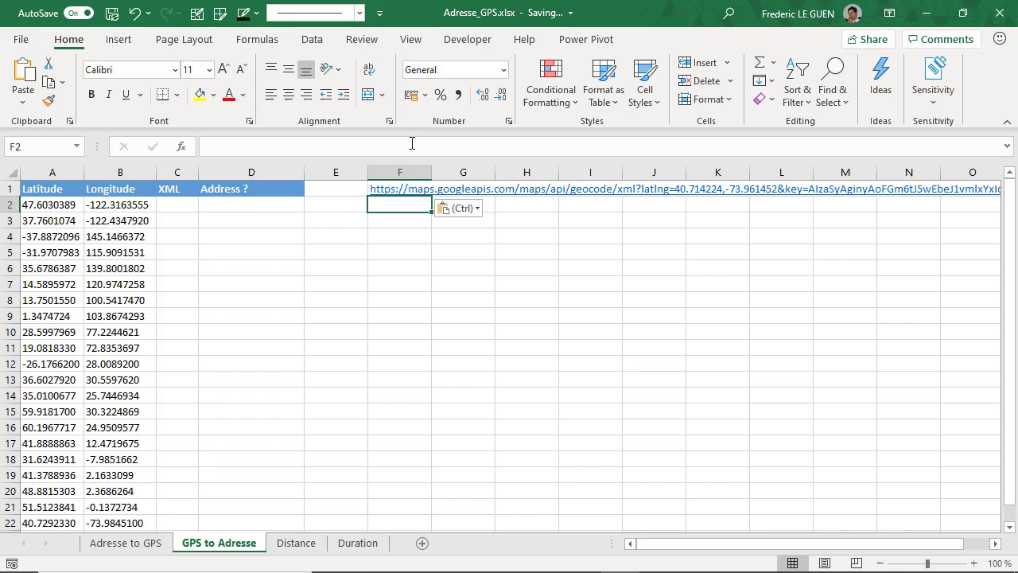
# Step: Begin a WEBSERVICE formula in C2 with the quoted URL portion from F1 ending at "xml?latlng="
pyautogui.press('Up')
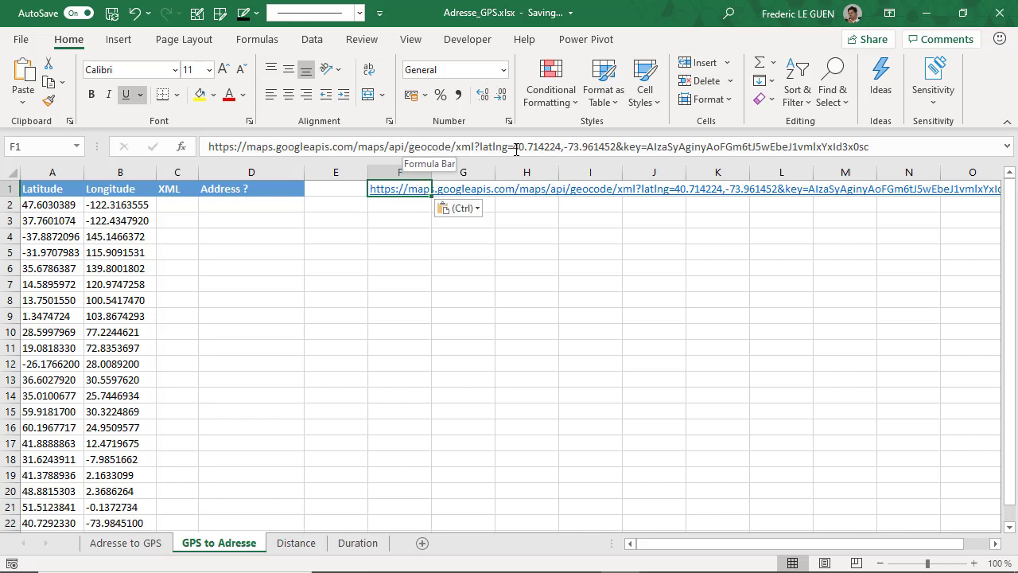
pyautogui.moveTo(514, 150); pyautogui.dragTo(203, 150)
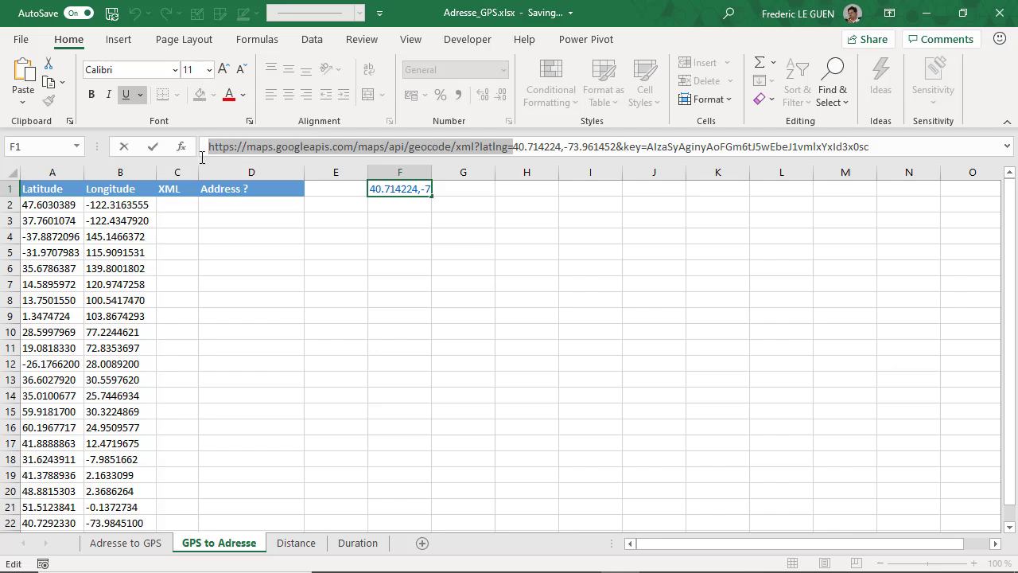
pyautogui.press('Escape')
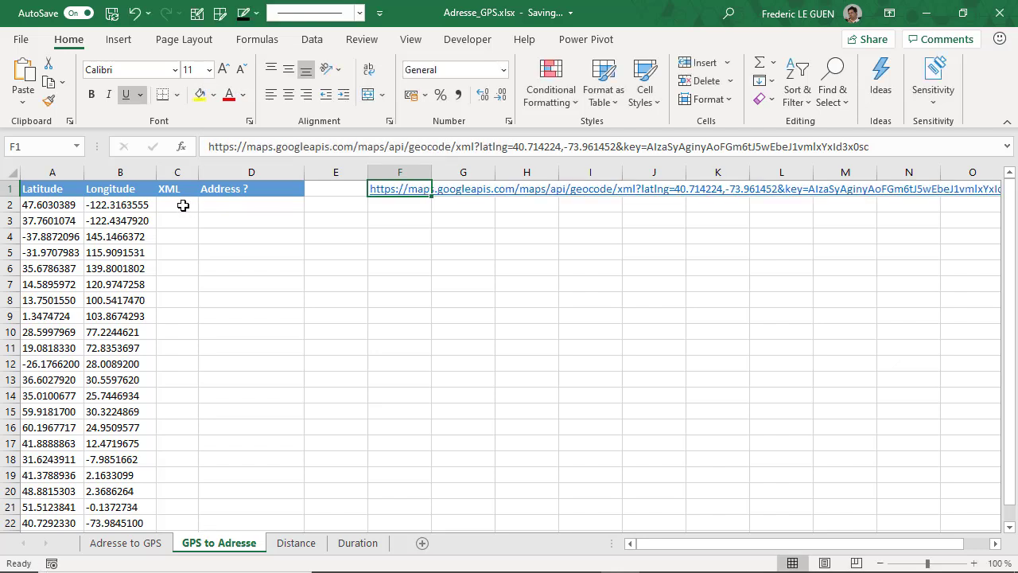
pyautogui.click(183, 205)
pyautogui.write('=webs')
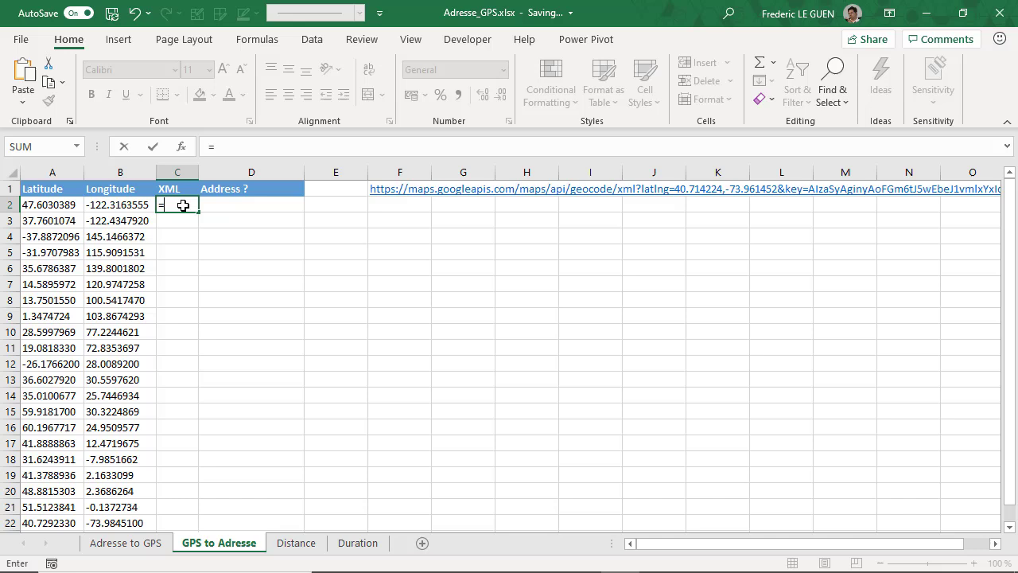
pyautogui.press('Tab')
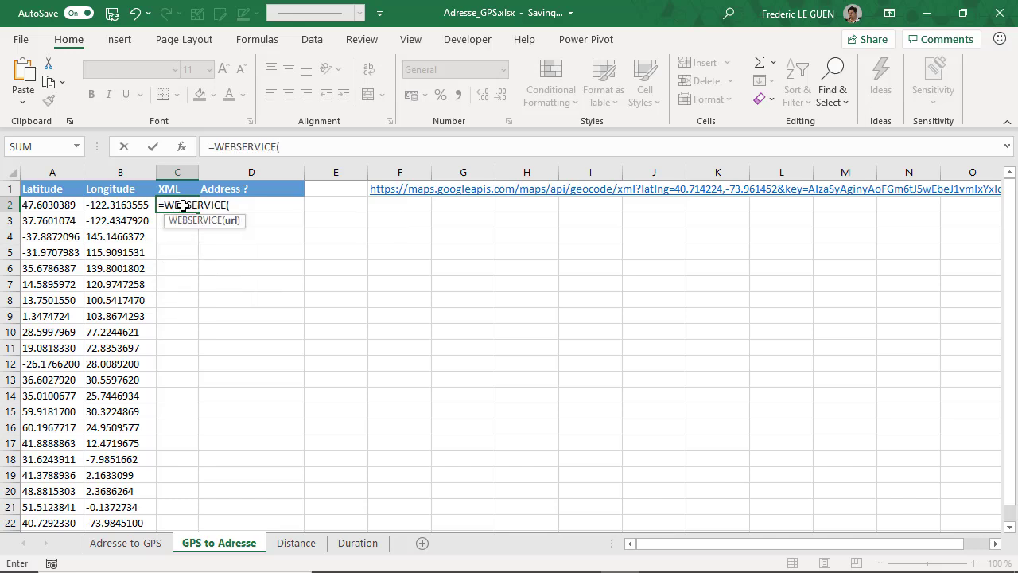
pyautogui.write('"')
pyautogui.hotkey('ctrl', 'v')
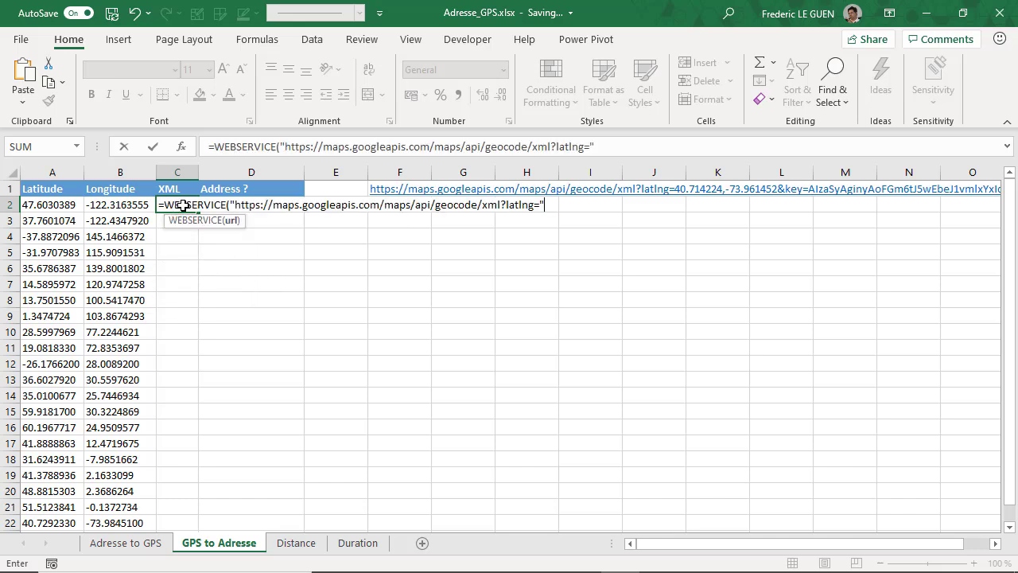
# Step: Complete the C2 formula by joining latitude A2, a comma and longitude B2 to the URL with &
pyautogui.write('"&')
pyautogui.click(44, 205)
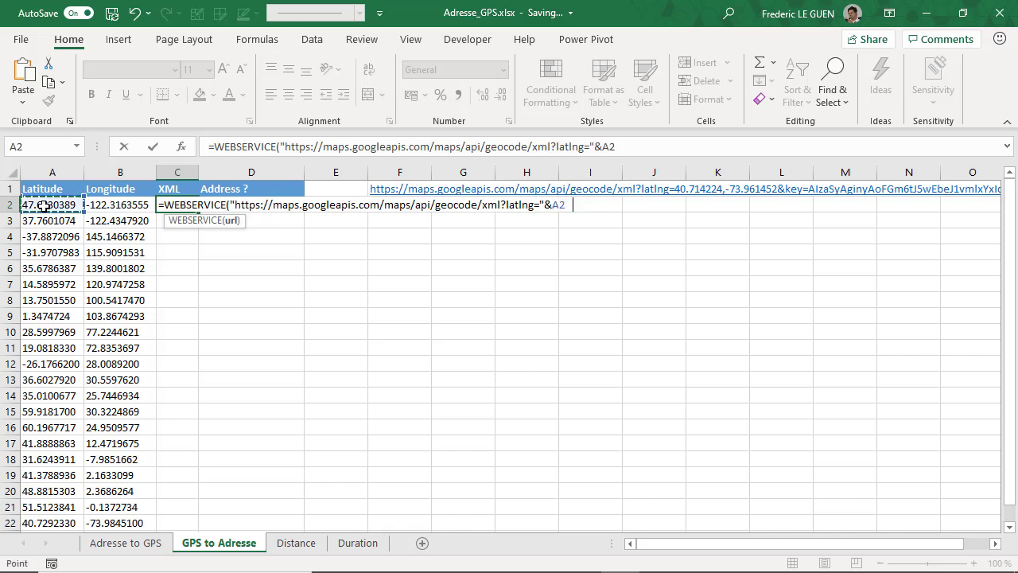
pyautogui.write('&","&')
pyautogui.click(113, 206)
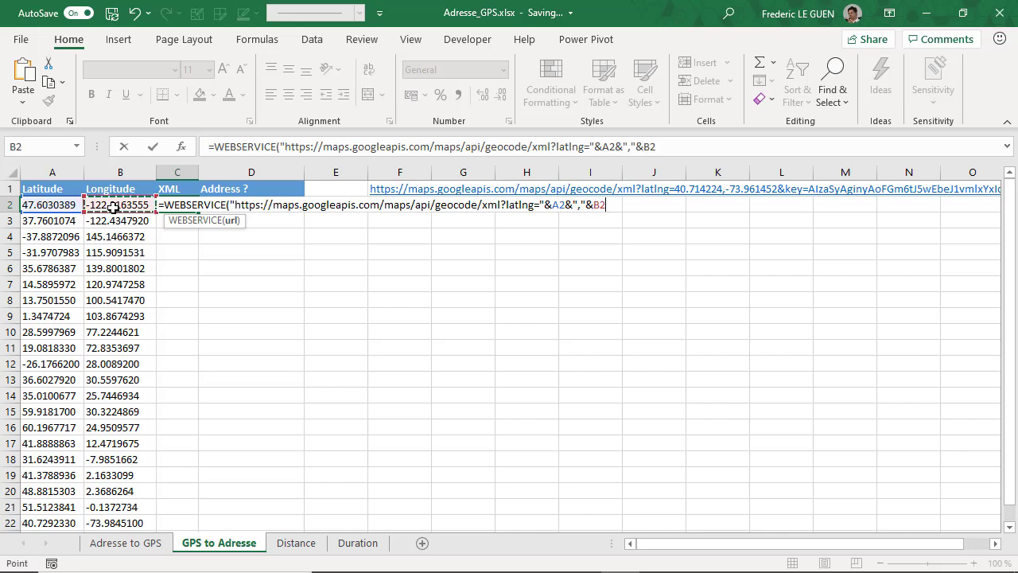
pyautogui.write(')')
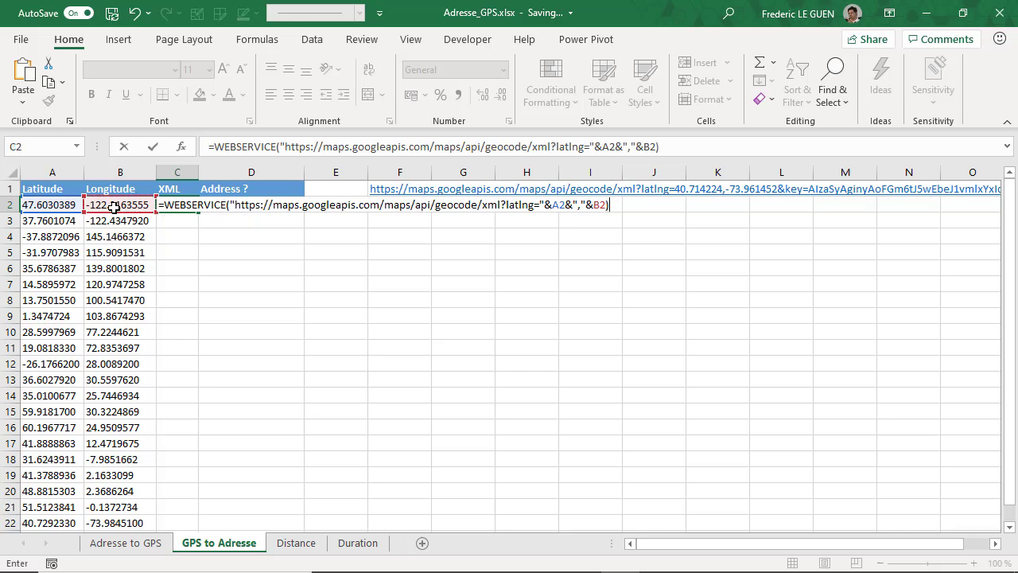
pyautogui.press('Return')
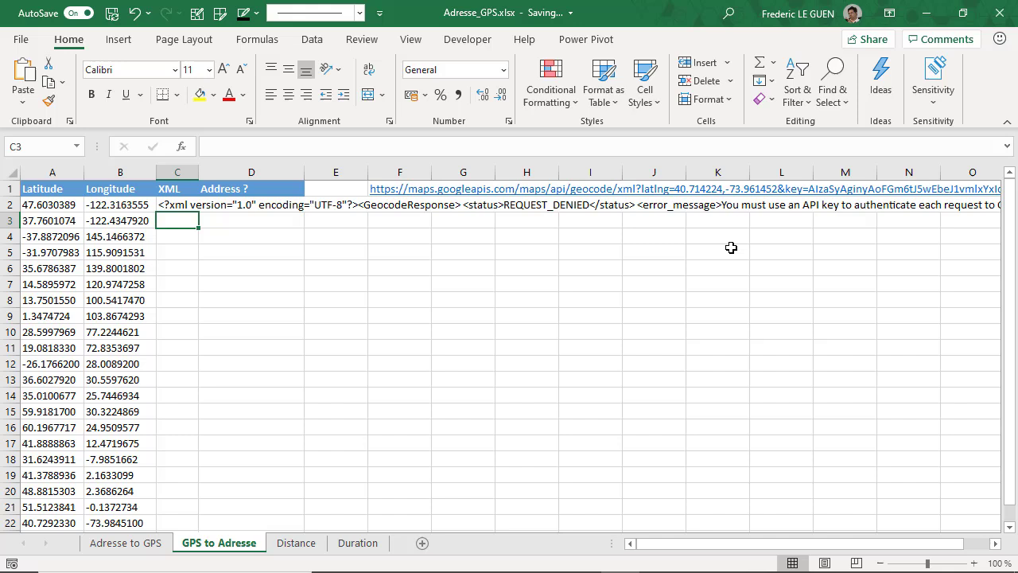
# Step: Copy the API key parameter, including its leading &, from the end of the request URL in F1
pyautogui.click(347, 188)
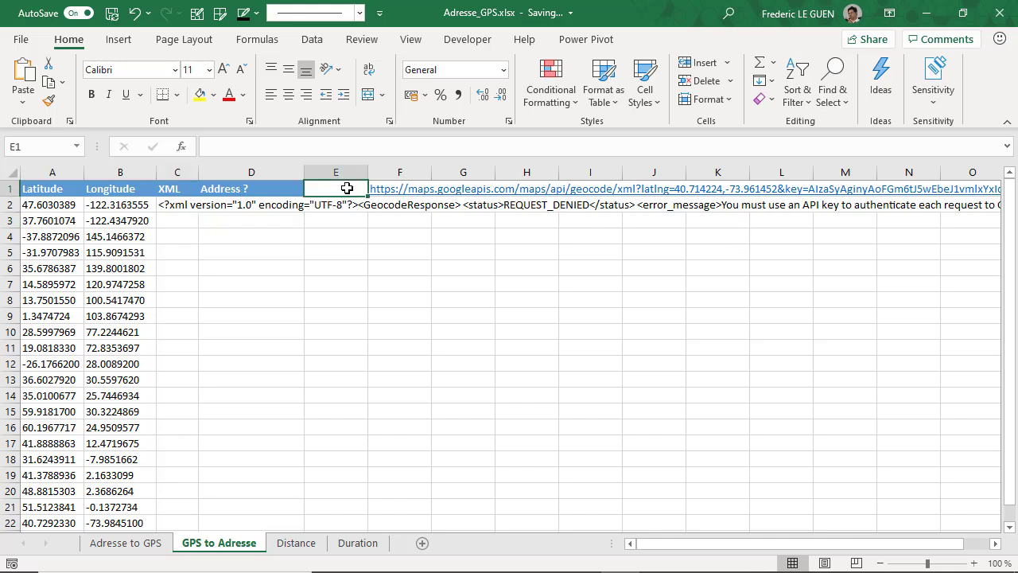
pyautogui.press('Right')
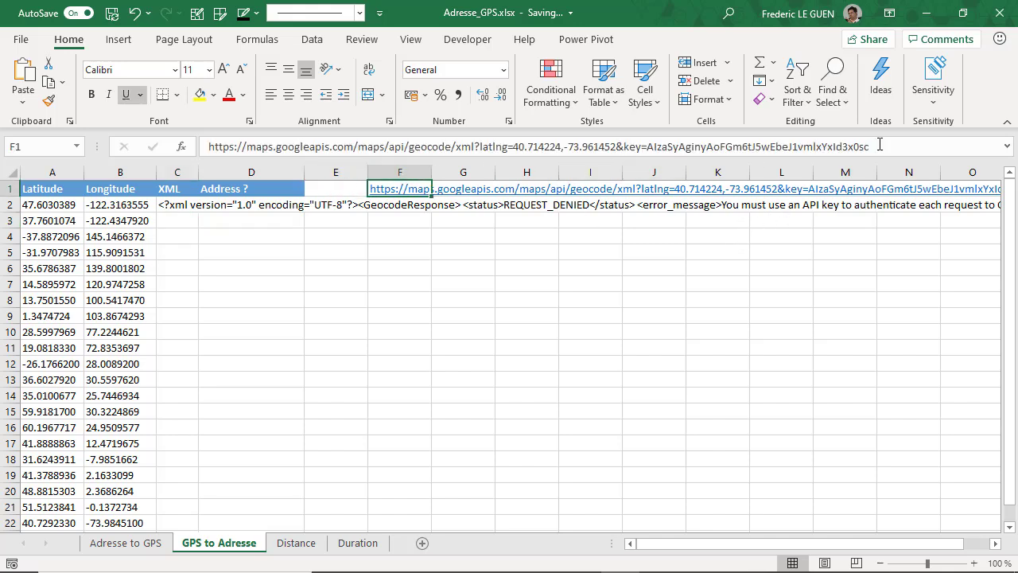
pyautogui.moveTo(875, 147); pyautogui.dragTo(620, 140)
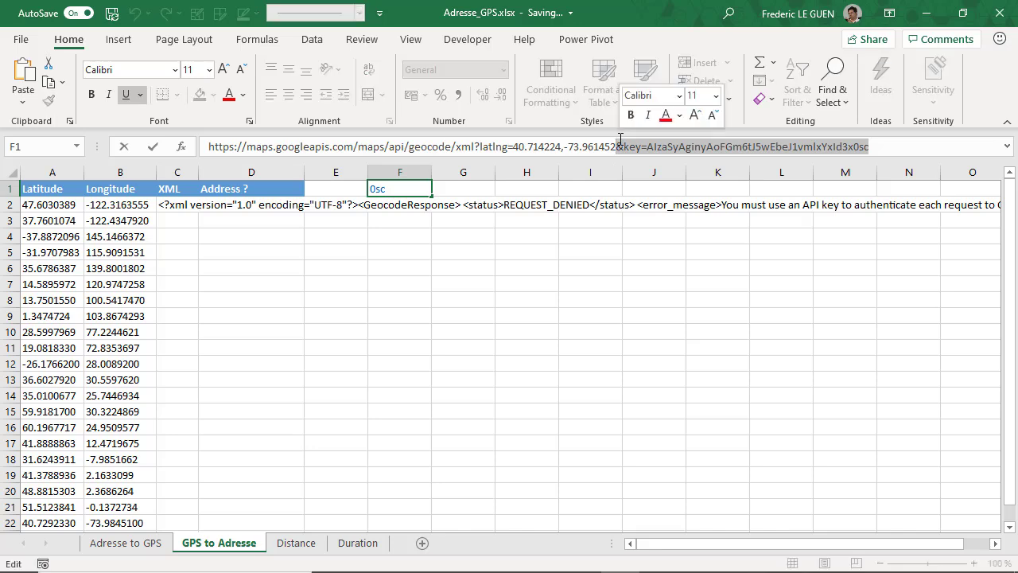
pyautogui.press('Escape')
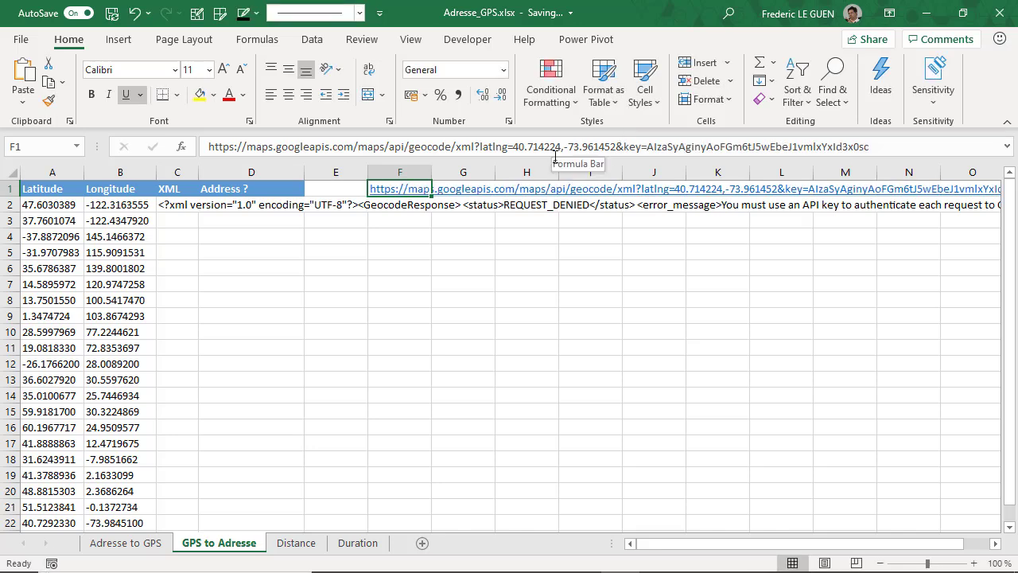
# Step: Append the copied API key parameter as quoted text to the WEBSERVICE formula in C2, joined with & after B2
pyautogui.click(183, 206)
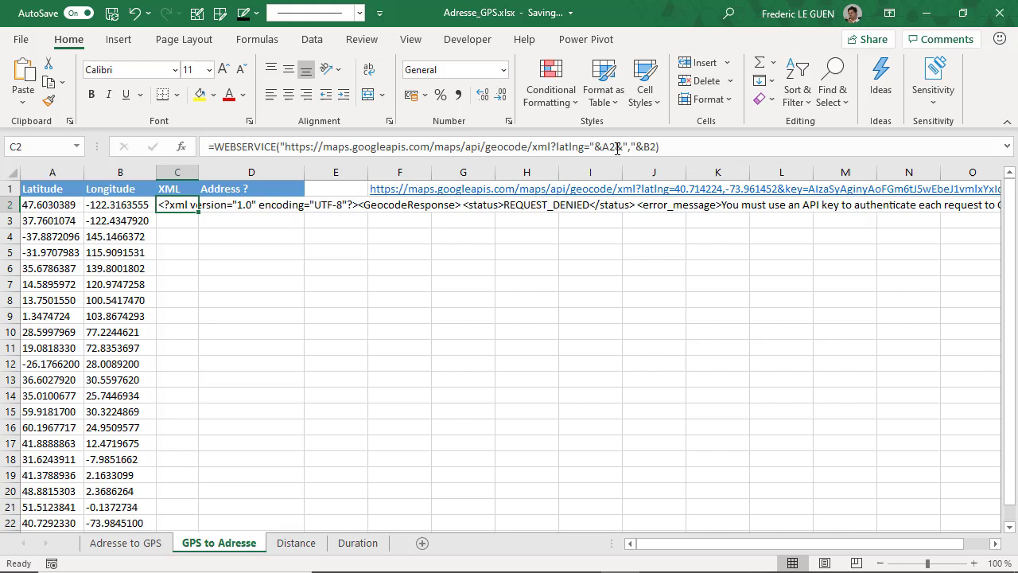
pyautogui.click(656, 148)
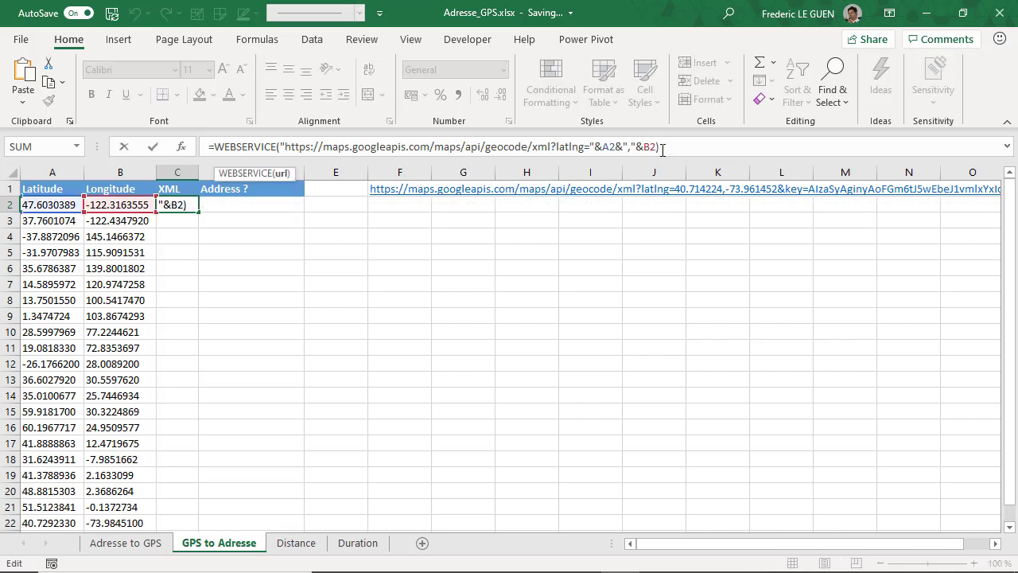
pyautogui.write('&"')
pyautogui.hotkey('ctrl', 'v')
pyautogui.write('"')
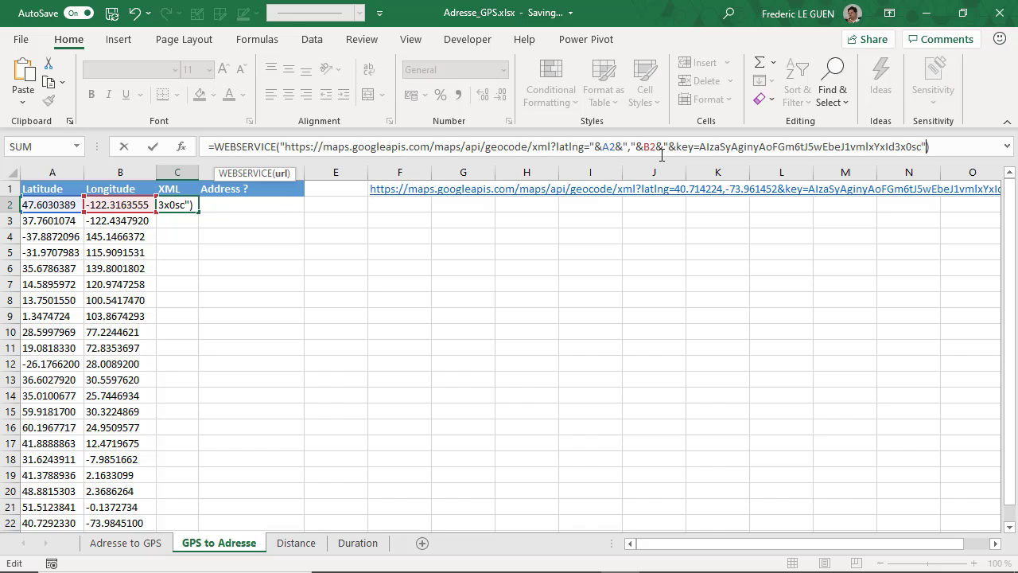
pyautogui.press('Return')
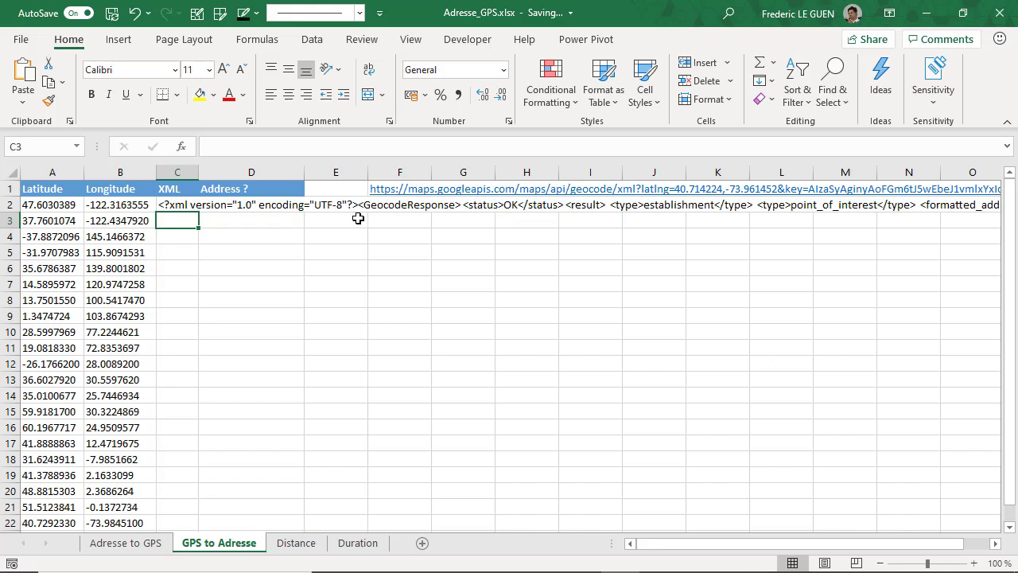
# Step: Enter a FILTERXML formula in D2 that extracts "//formatted_address" from the XML in C2
pyautogui.click(270, 206)
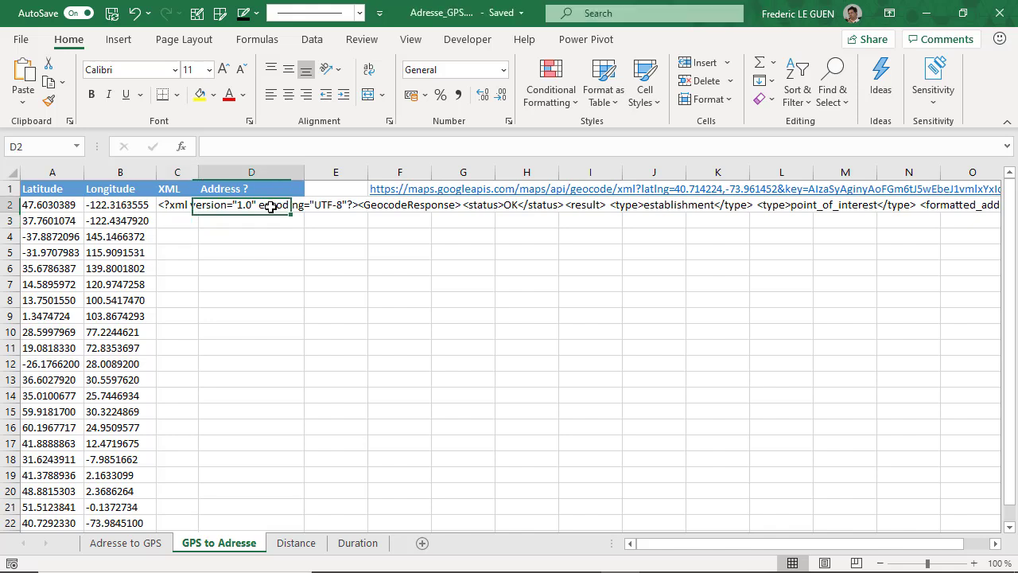
pyautogui.write('=f')
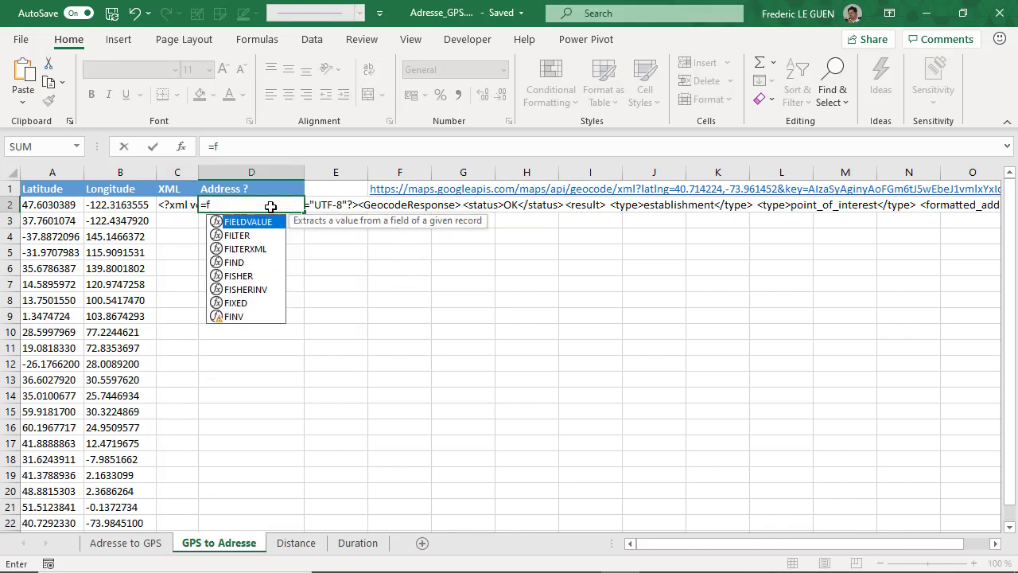
pyautogui.write('ilter')
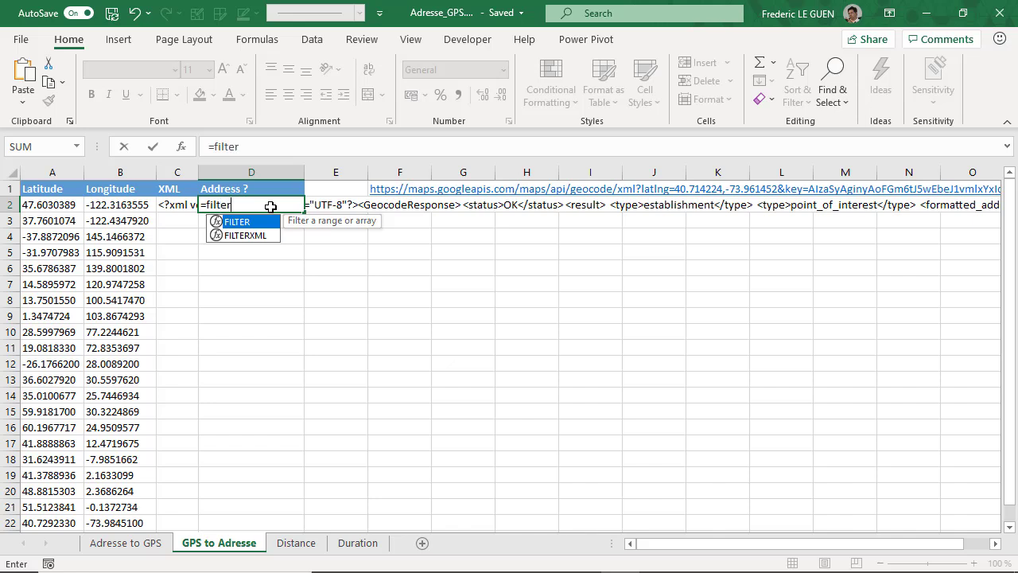
pyautogui.write('x')
pyautogui.press('Tab')
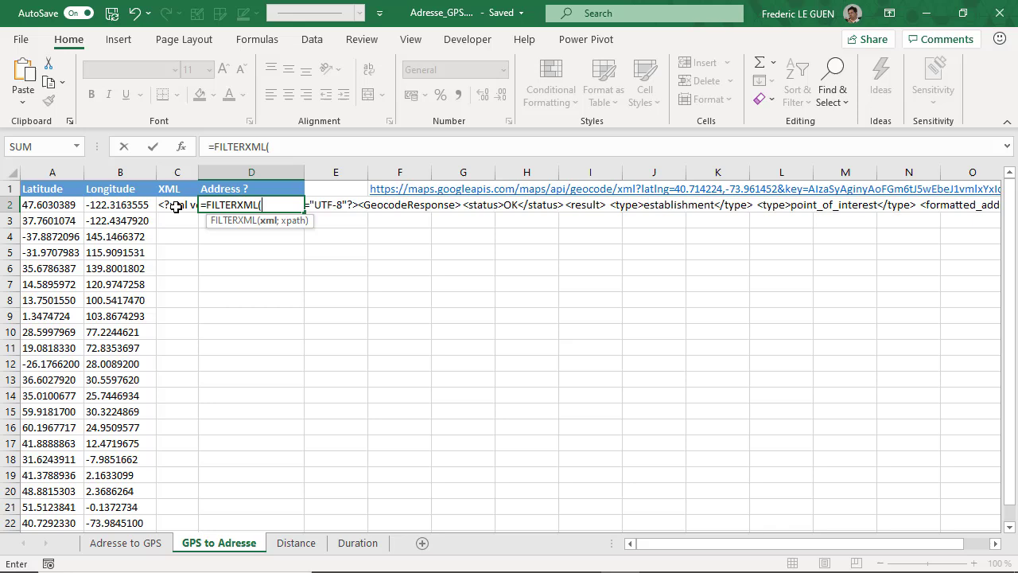
pyautogui.click(174, 206)
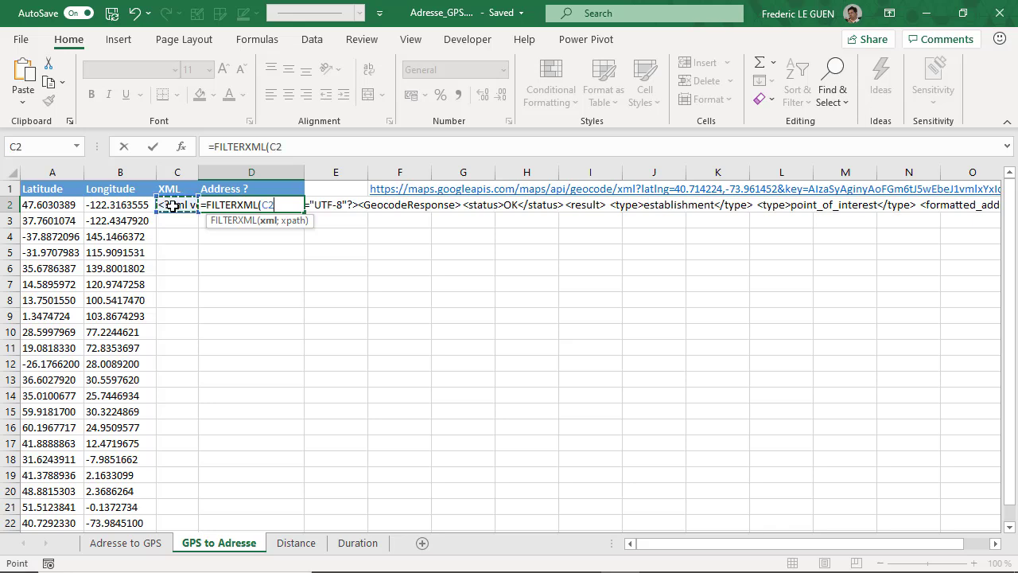
pyautogui.write(';"//')
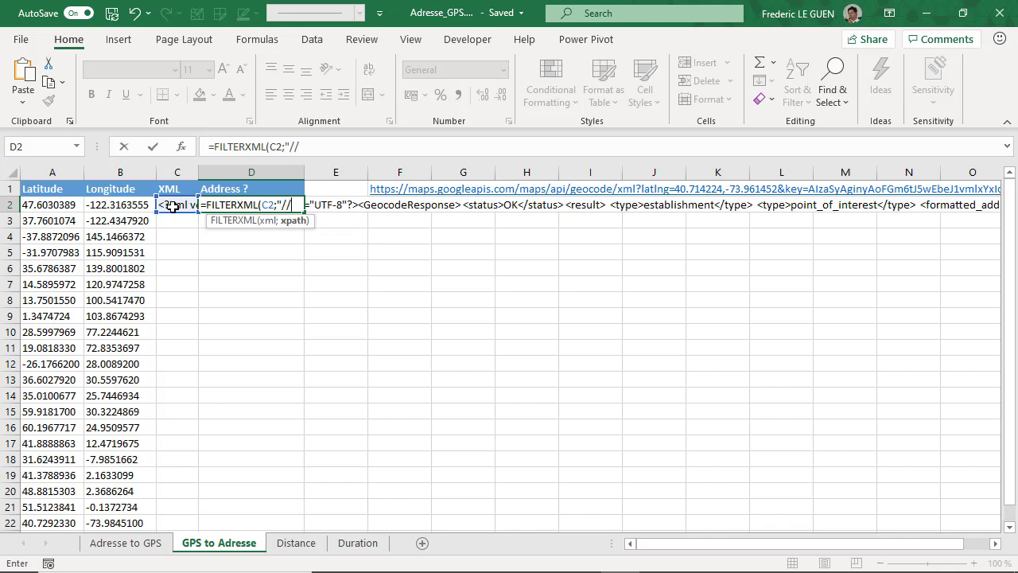
pyautogui.write('format')
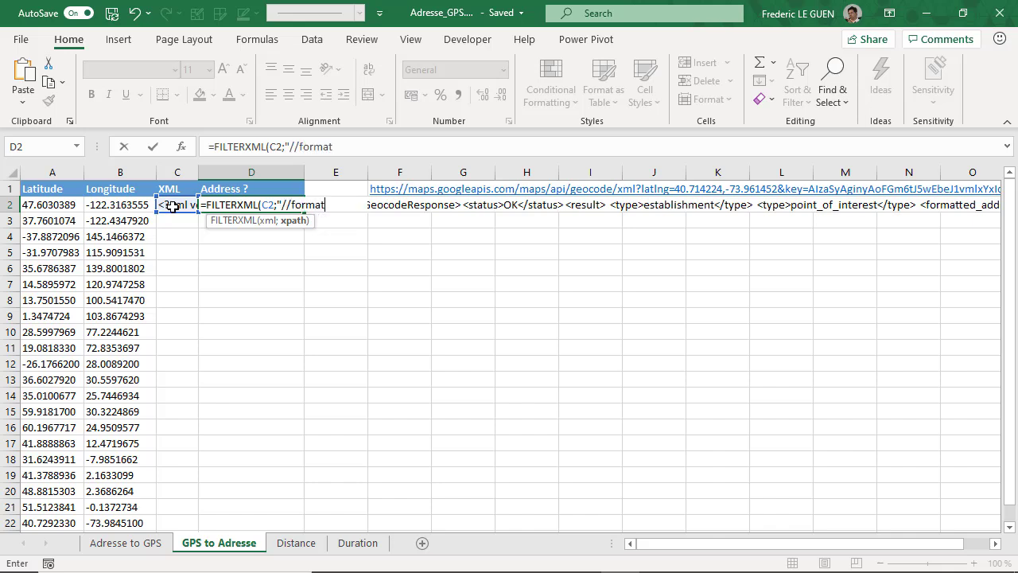
pyautogui.write('ted_address')
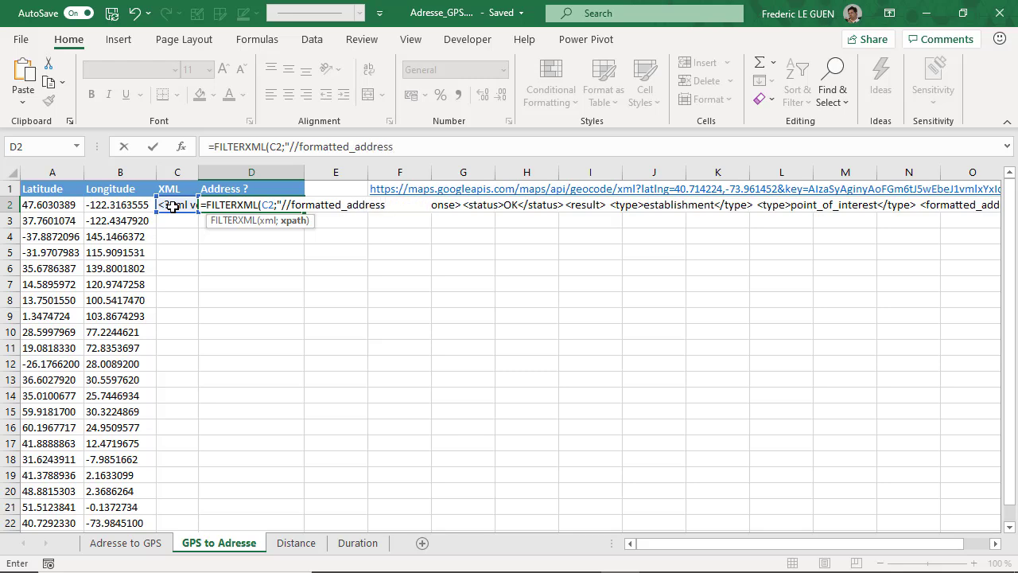
pyautogui.write('"')
pyautogui.press('Return')
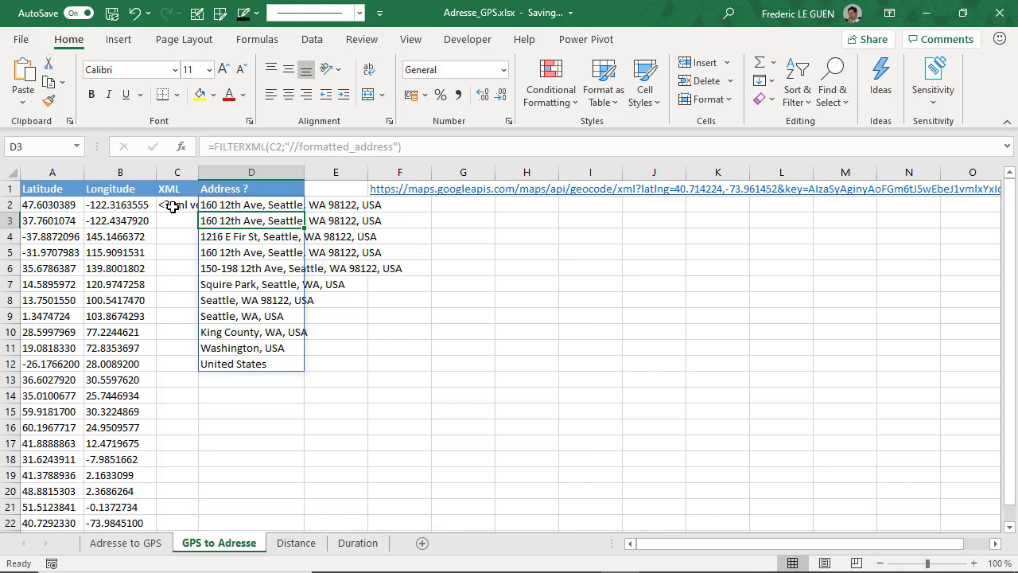
# Step: Switch to the XML response in Chrome and examine the formatted_address of successive result blocks, collapsing them in turn and reopening the first
pyautogui.hotkey('alt', 'Tab')
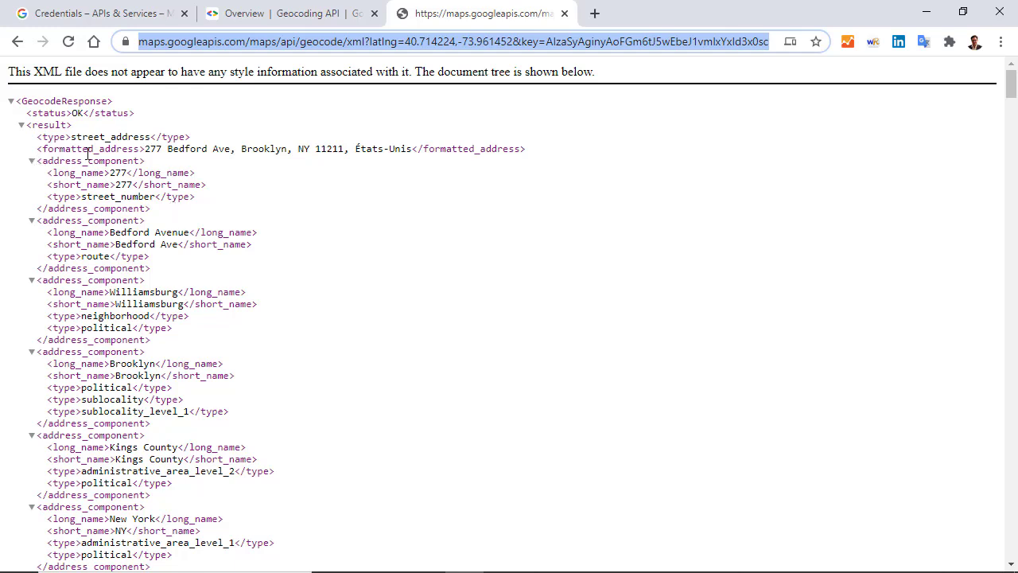
pyautogui.click(22, 126)
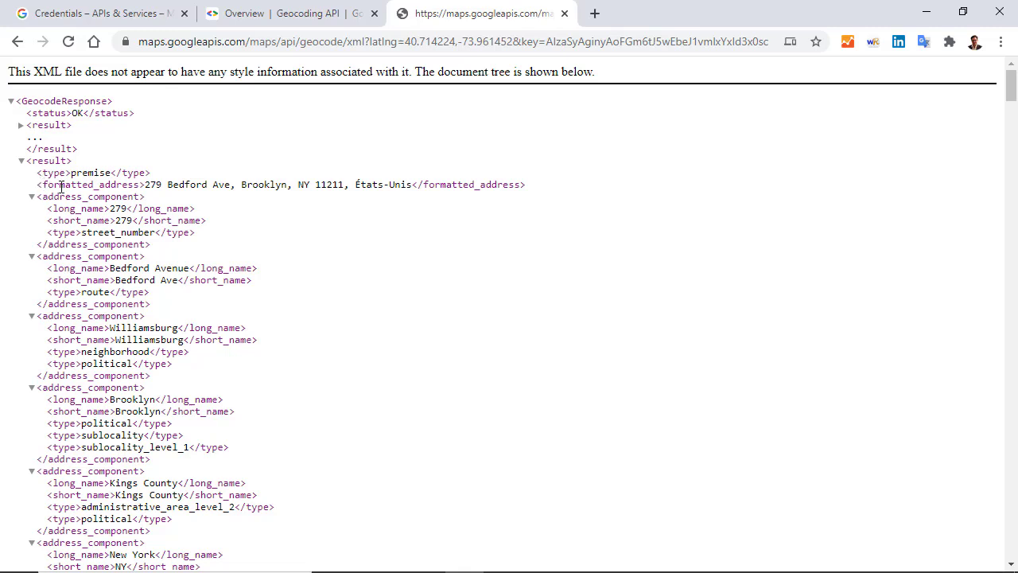
pyautogui.click(22, 162)
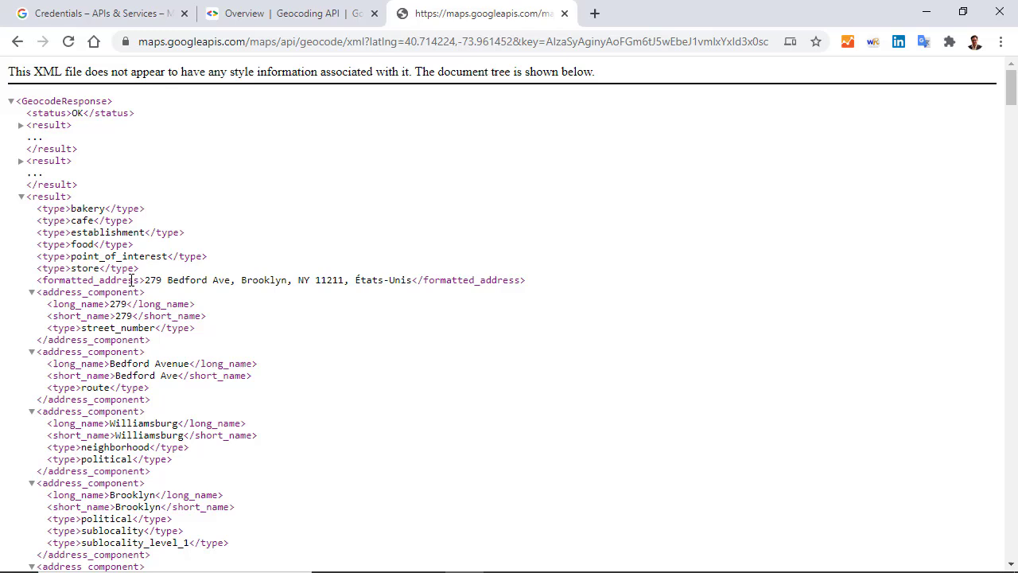
pyautogui.click(21, 198)
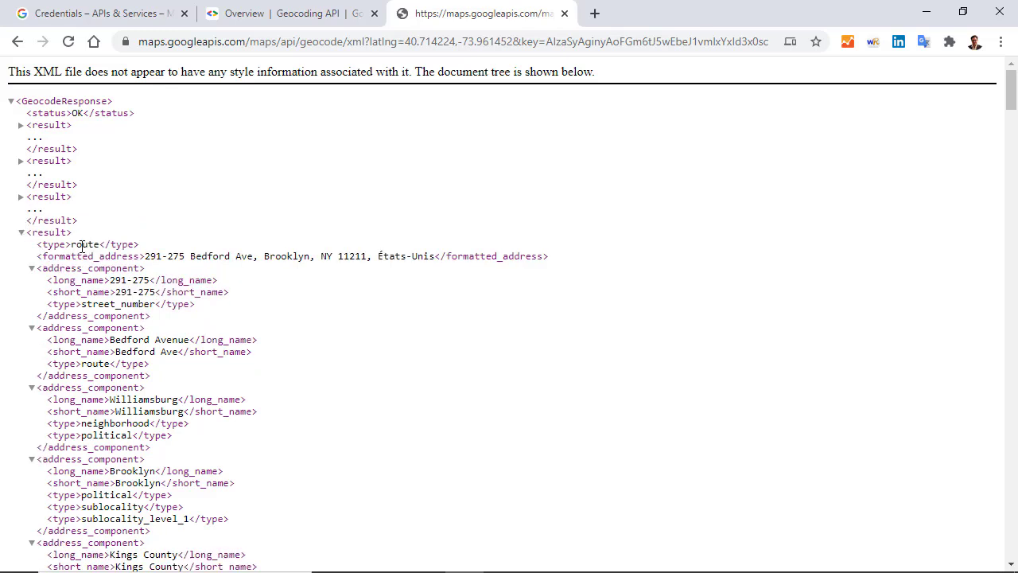
pyautogui.click(22, 232)
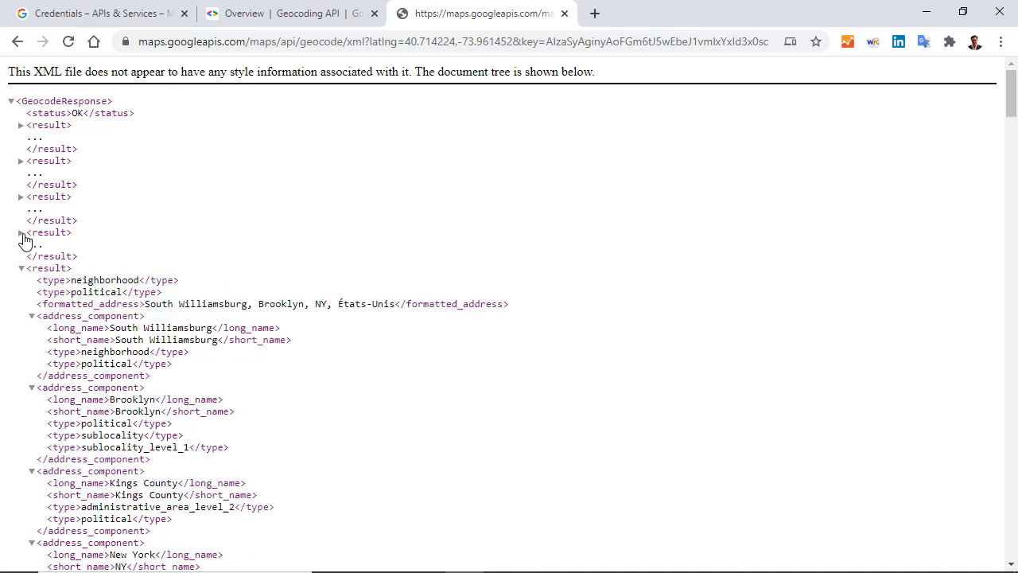
pyautogui.click(22, 268)
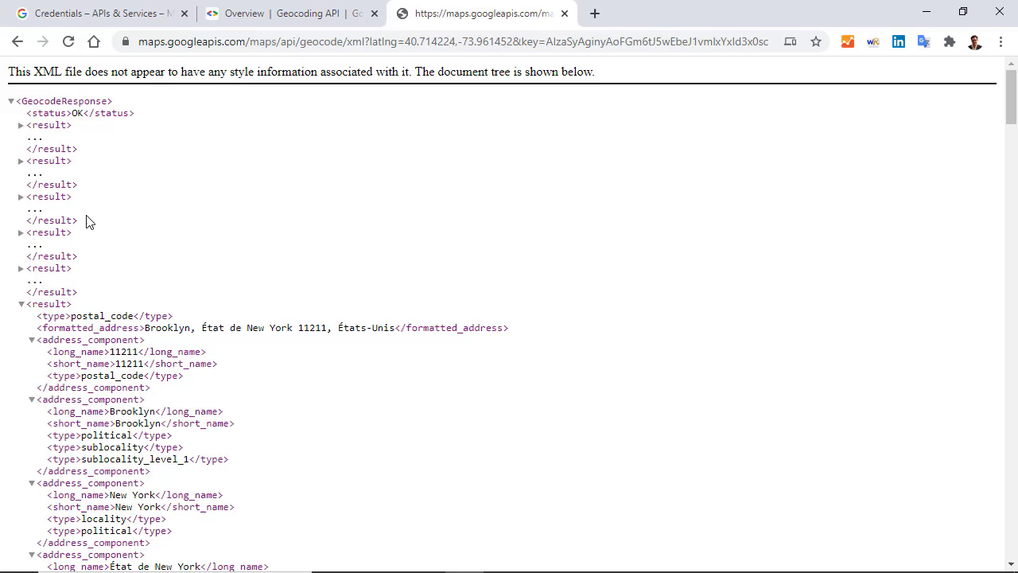
pyautogui.click(21, 126)
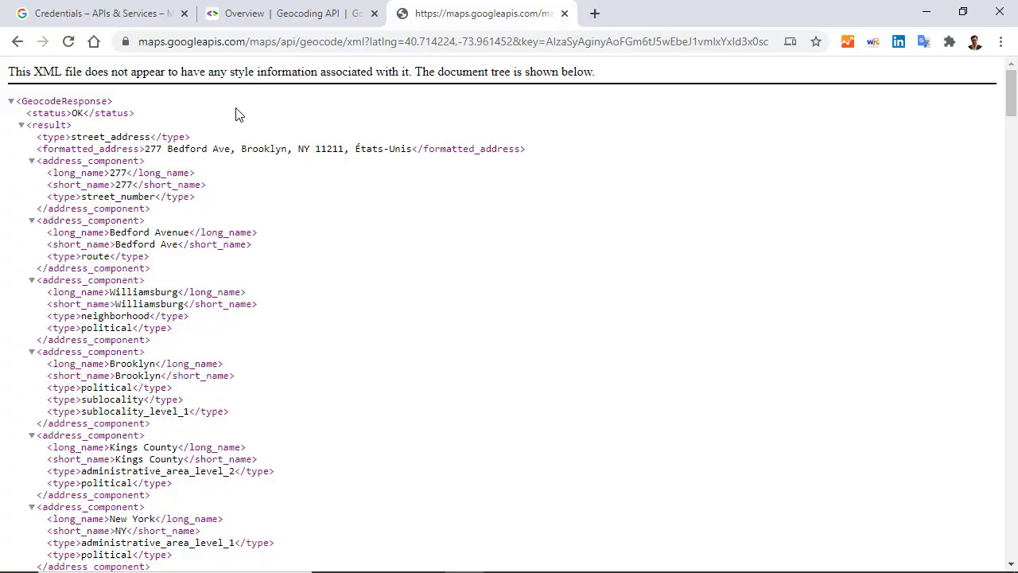
# Step: Return to Excel and insert @ before FILTERXML in the D2 formula to keep only one address
pyautogui.hotkey('alt', 'Tab')
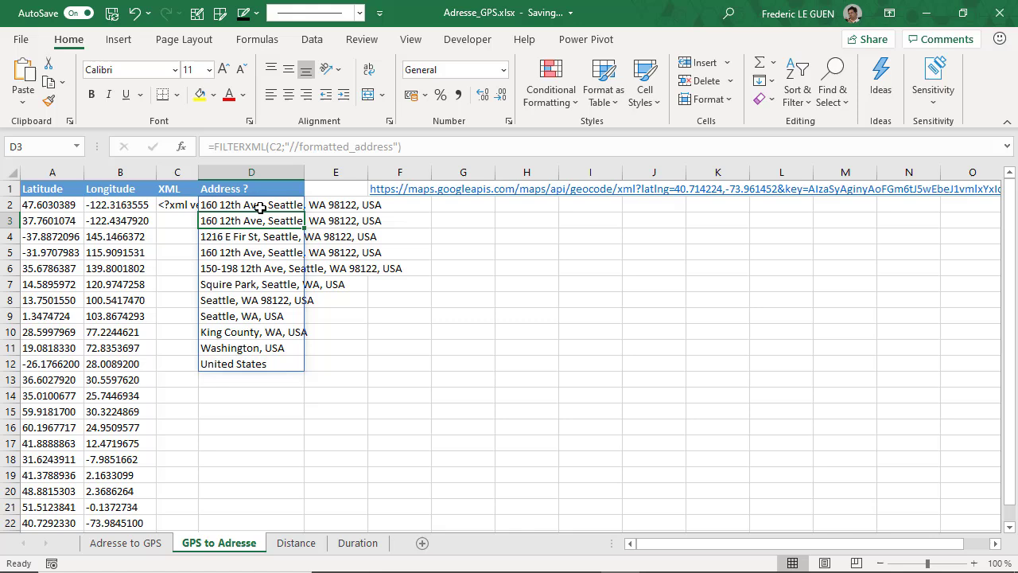
pyautogui.click(263, 205)
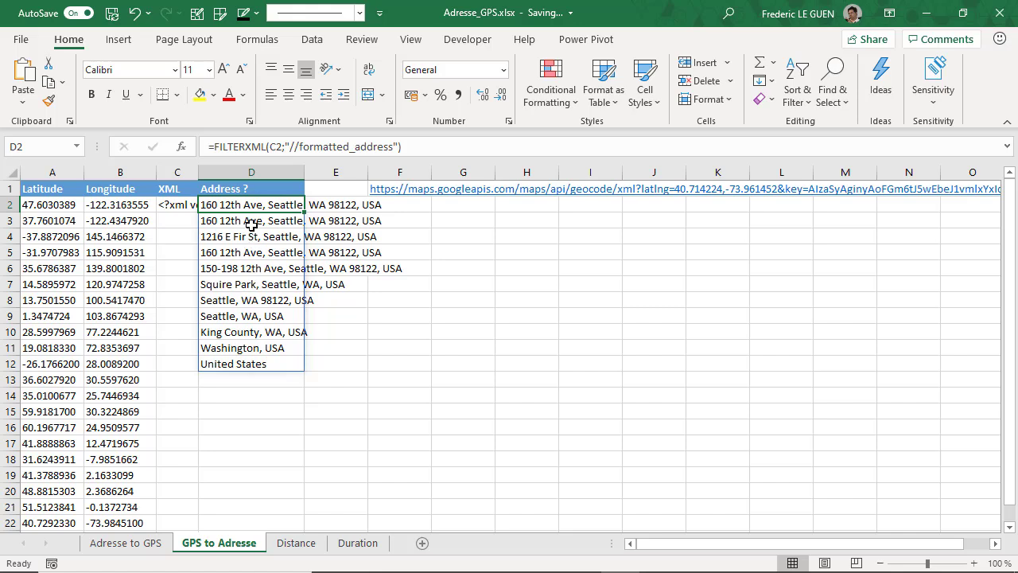
pyautogui.click(215, 147)
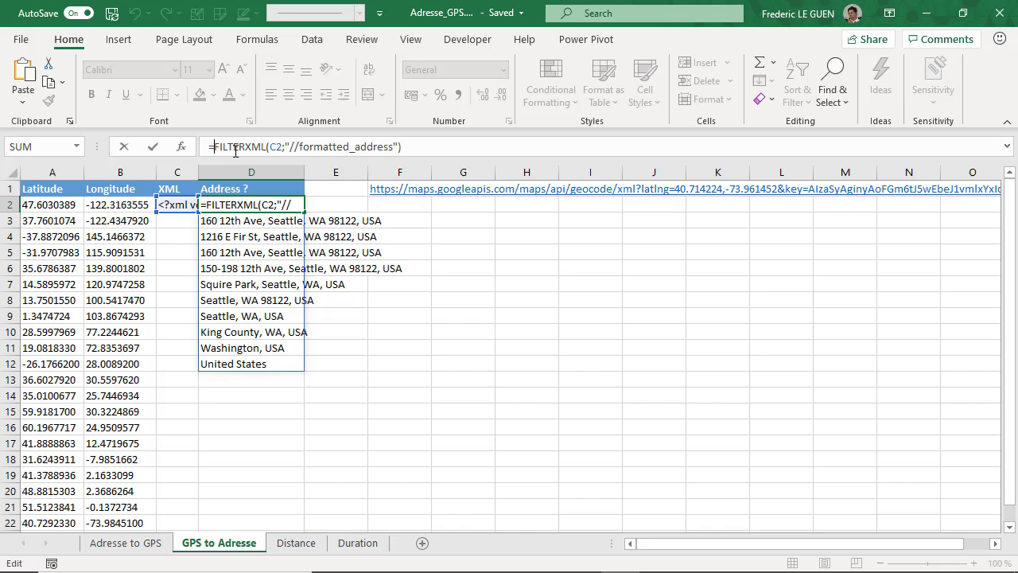
pyautogui.write('@')
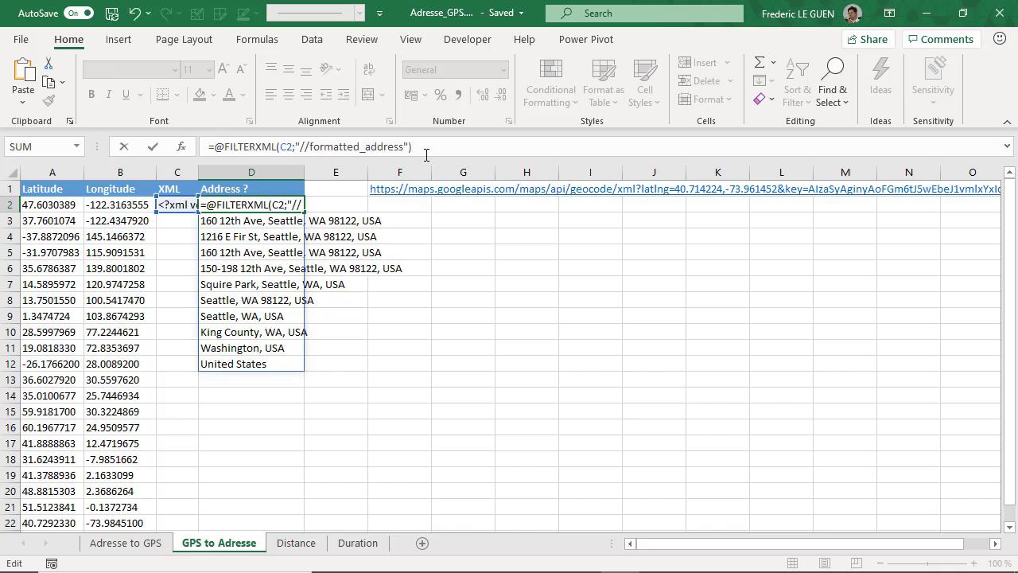
pyautogui.press('Return')
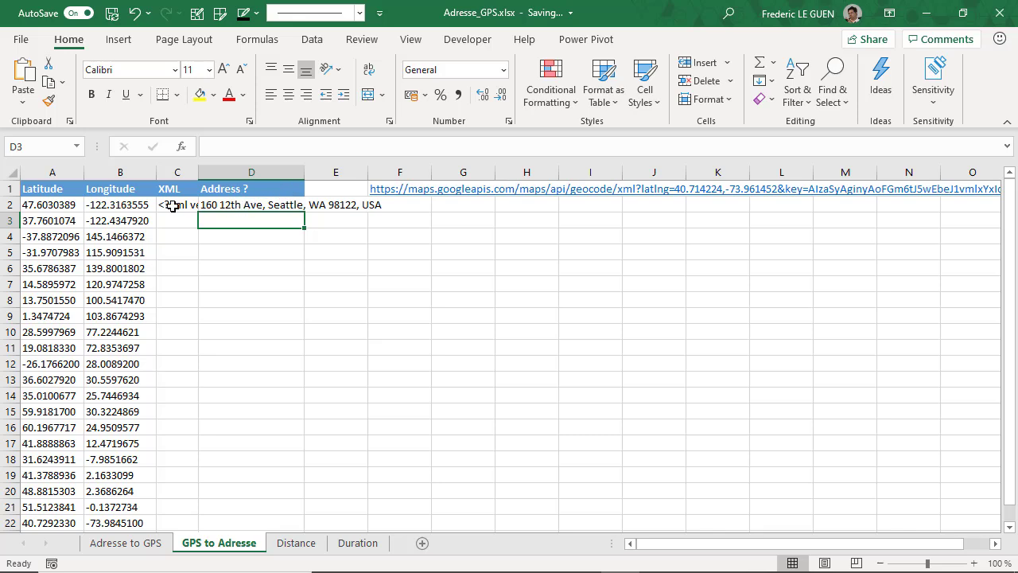
# Step: Fill the XML and address formulas in C2:D2 down through row 22
pyautogui.moveTo(173, 206); pyautogui.dragTo(209, 206)
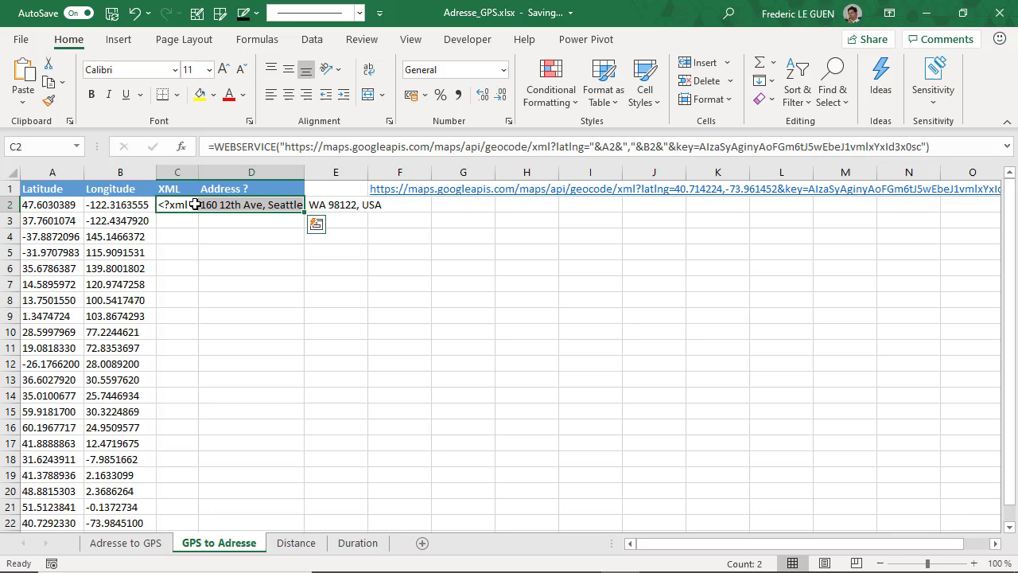
pyautogui.moveTo(304, 212); pyautogui.dragTo(320, 532)
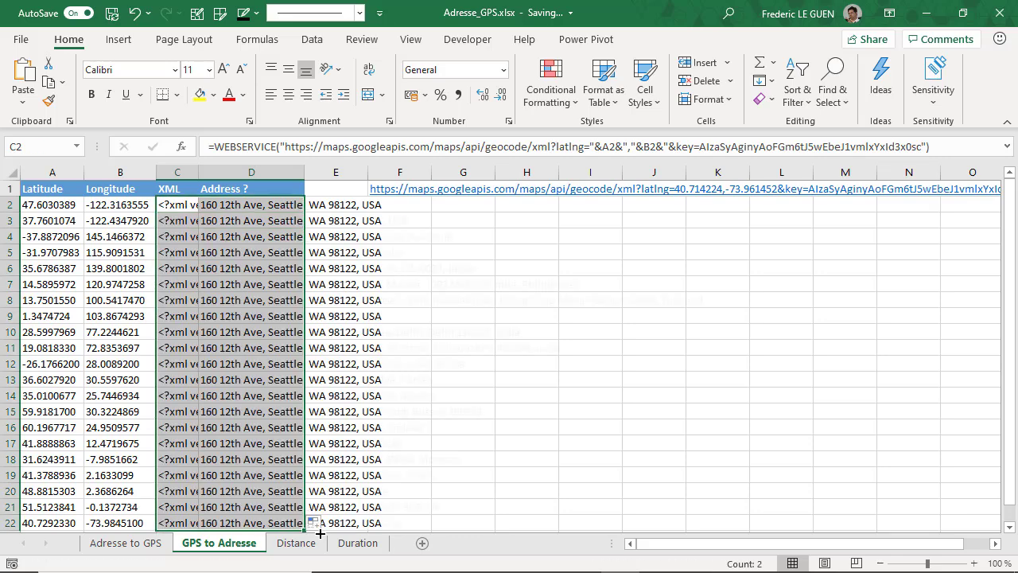